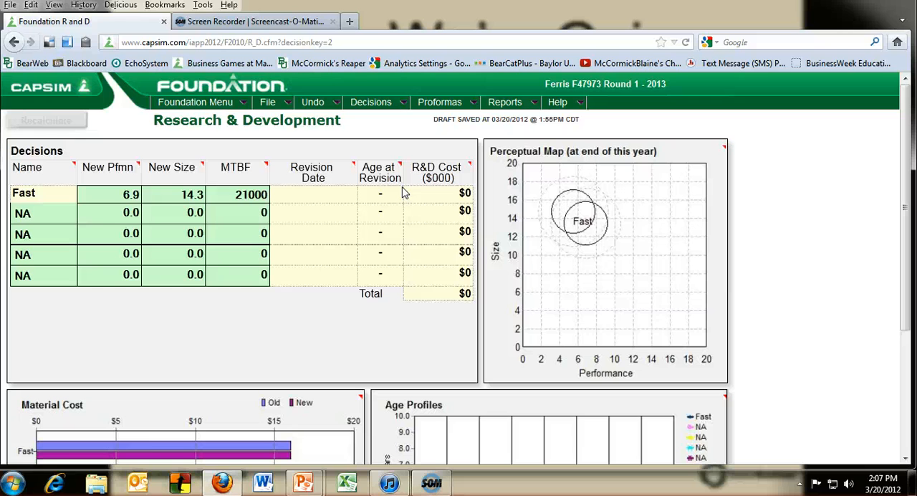
Open the Proforma Balanced Scorecard to review the projected results for round 1.
click(437, 106)
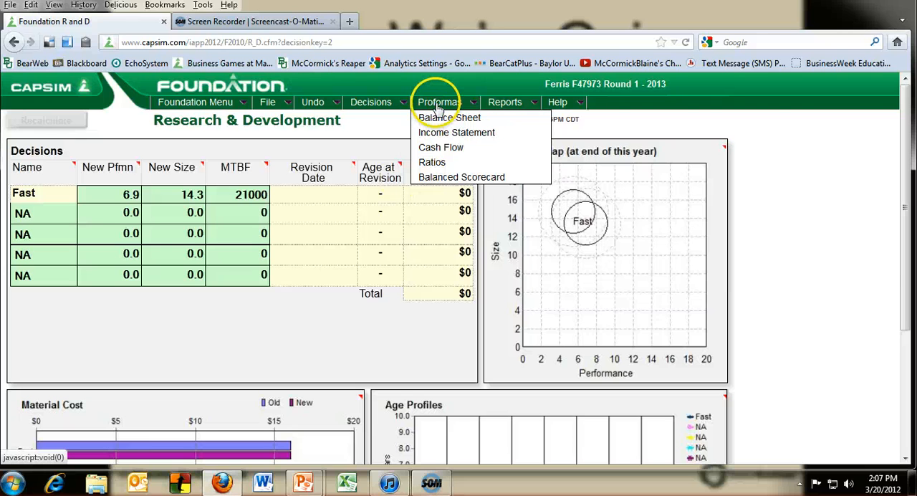
click(453, 181)
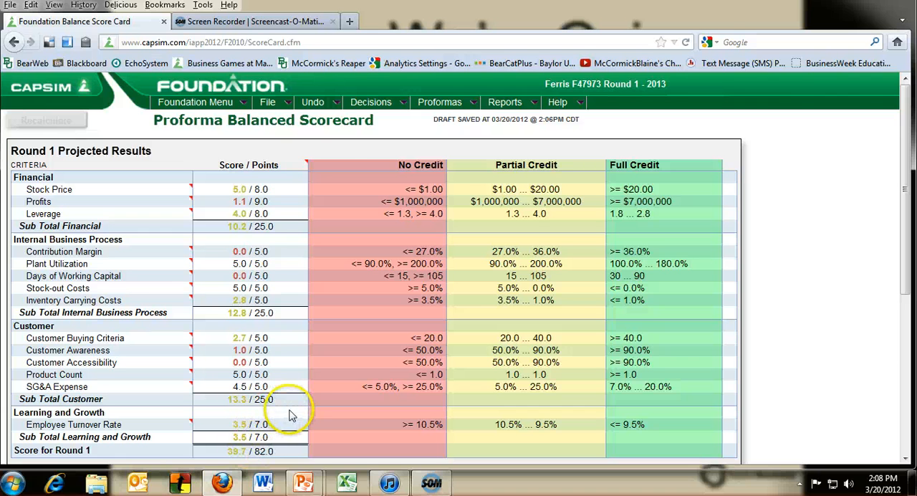
In the Marketing decisions, set Fast's price to $45.00 and its sales forecast to 1440, and recalculate.
mouse_move(374, 102)
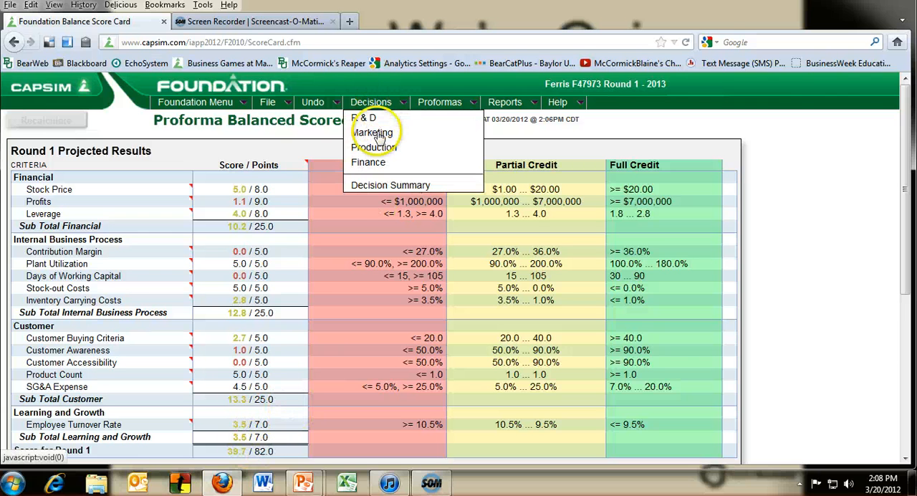
click(380, 136)
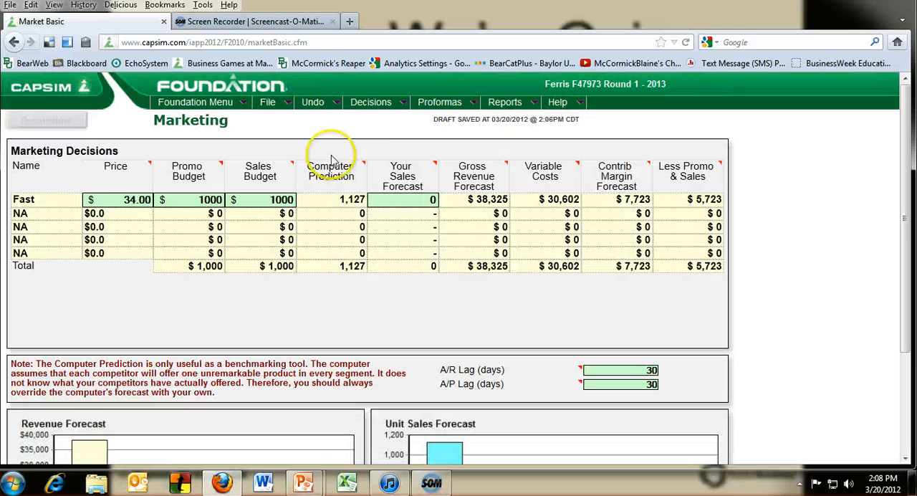
double_click(136, 200)
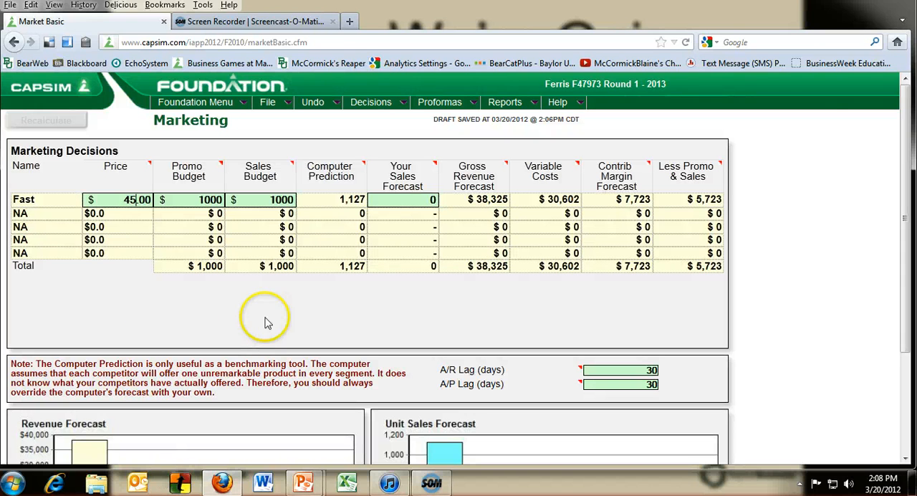
click(432, 200)
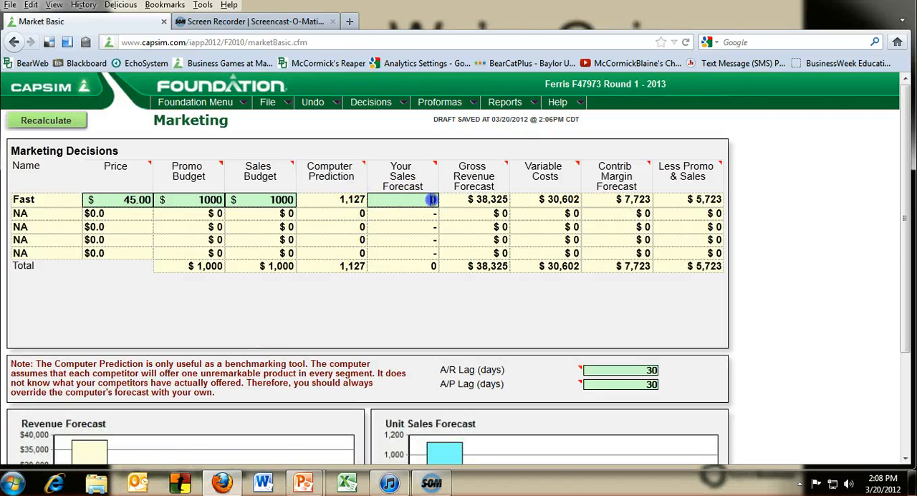
text(1440)
click(457, 294)
click(452, 299)
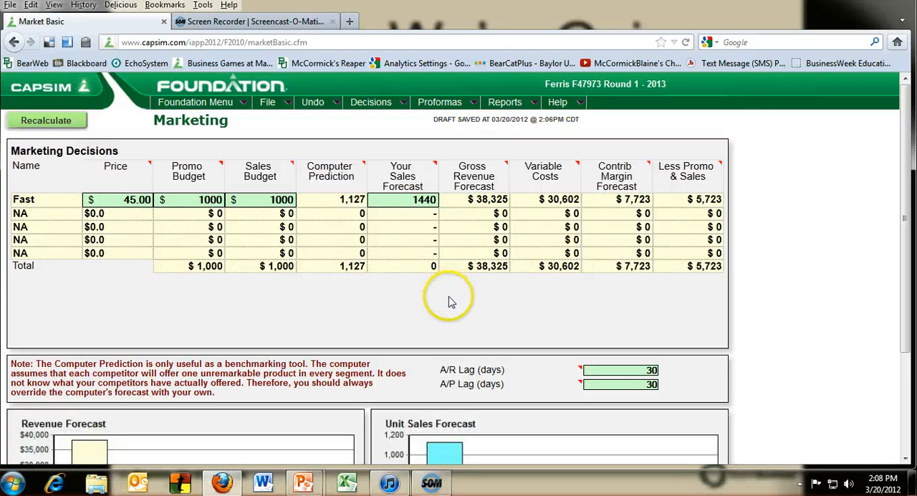
click(59, 121)
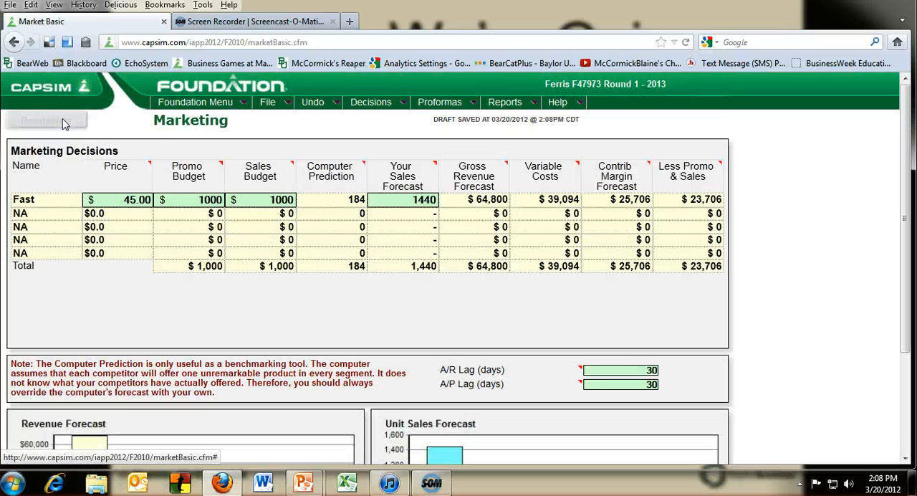
In the Production decisions, set Fast's production schedule to 1440 and recalculate.
click(371, 106)
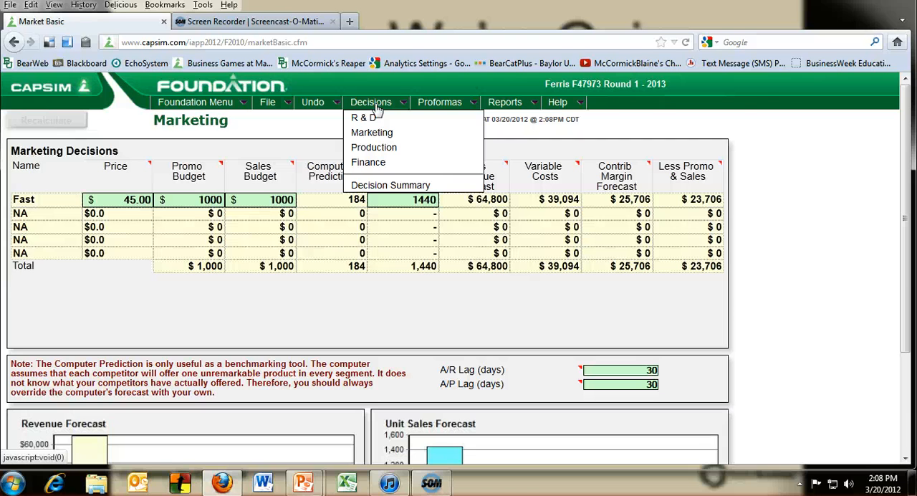
click(379, 148)
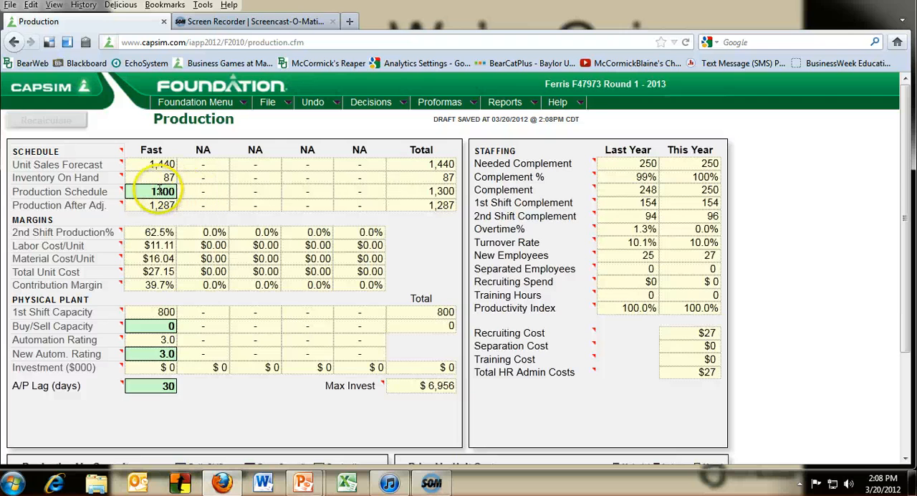
drag(159, 192, 185, 192)
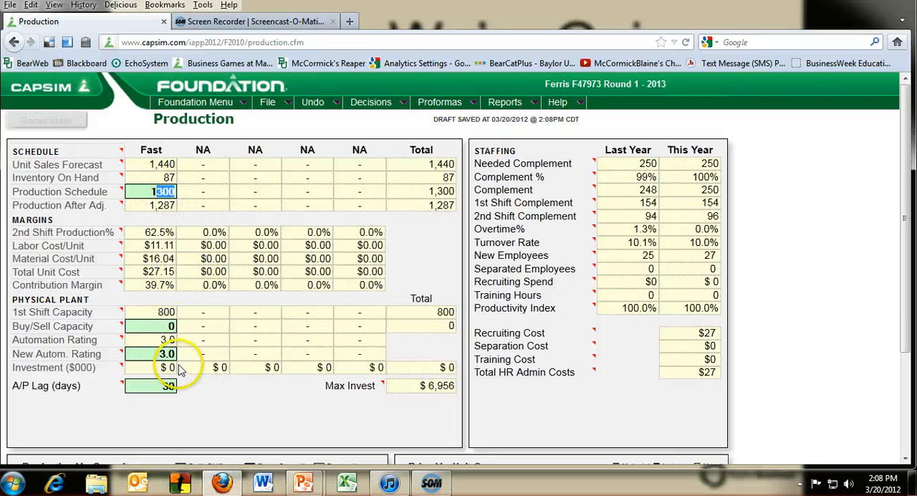
text(440)
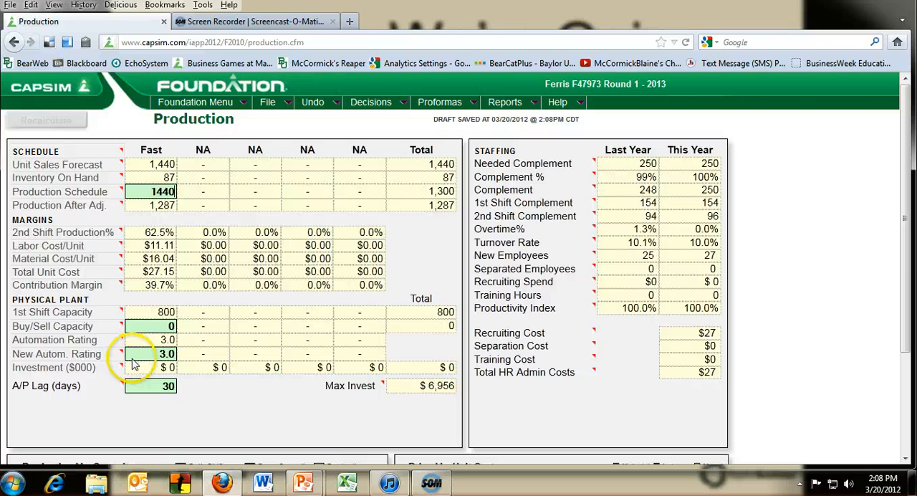
click(156, 129)
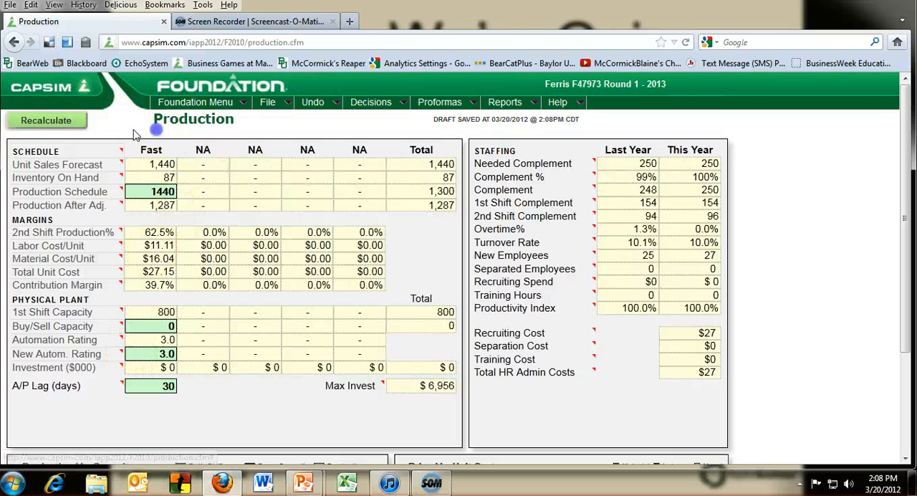
click(72, 120)
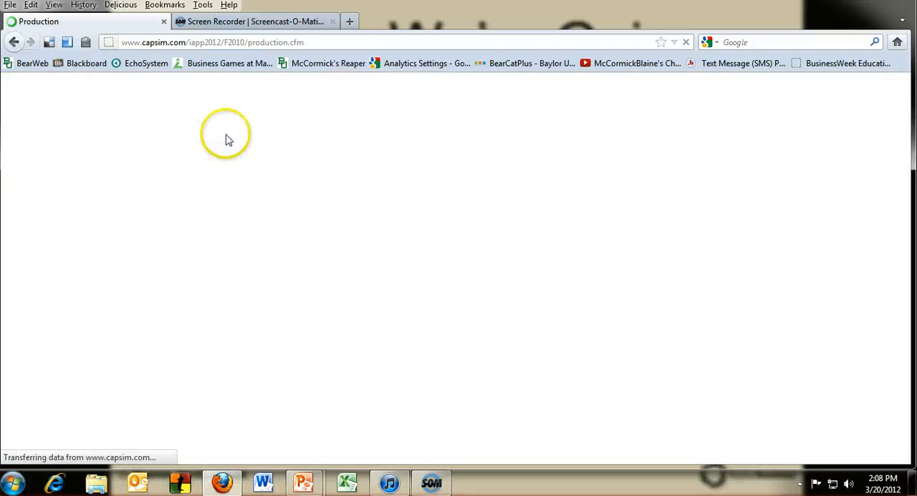
In the Marketing decisions, set Fast's promo budget and sales budget to 3000 each and recalculate.
mouse_move(373, 104)
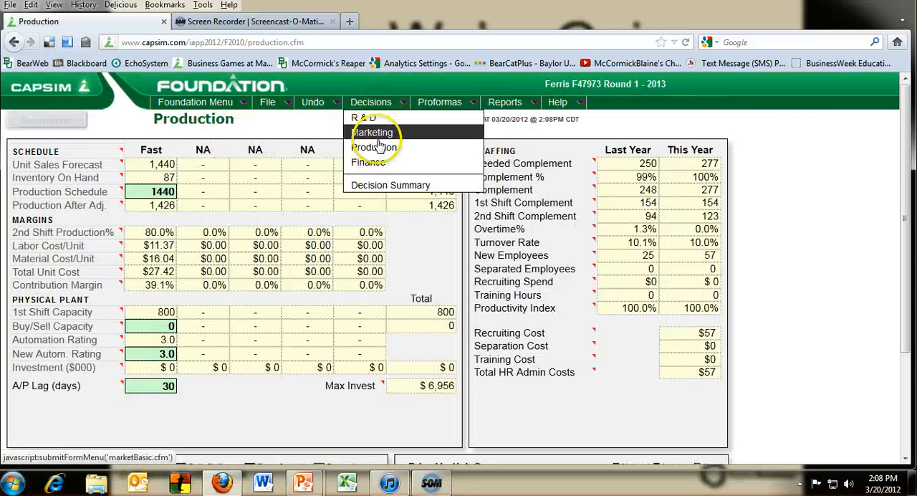
click(377, 137)
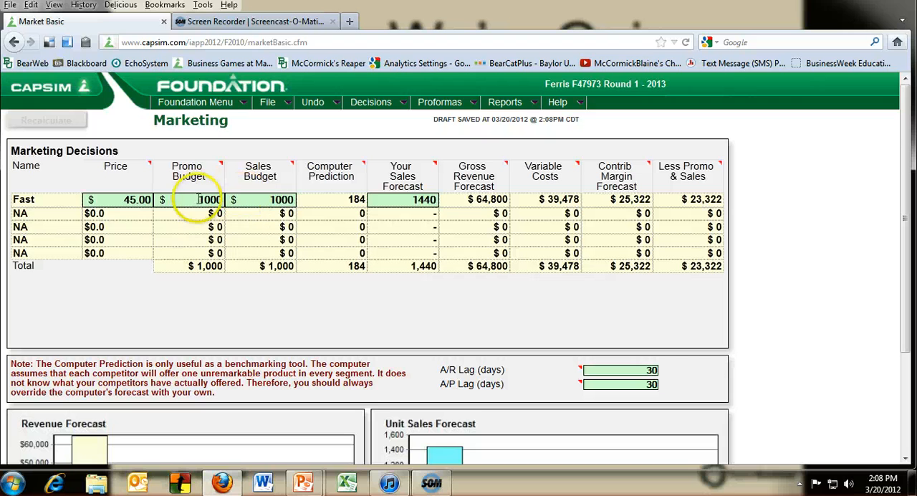
drag(198, 200, 271, 199)
text(3)
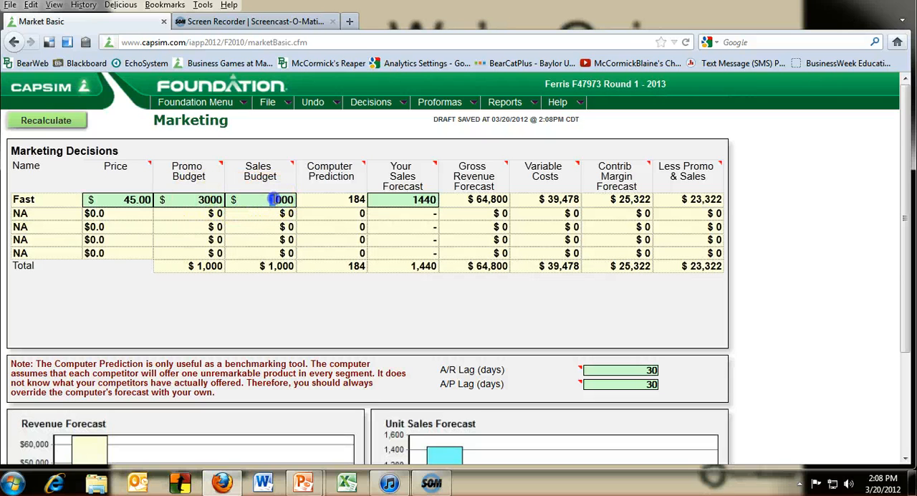
text(3)
click(51, 123)
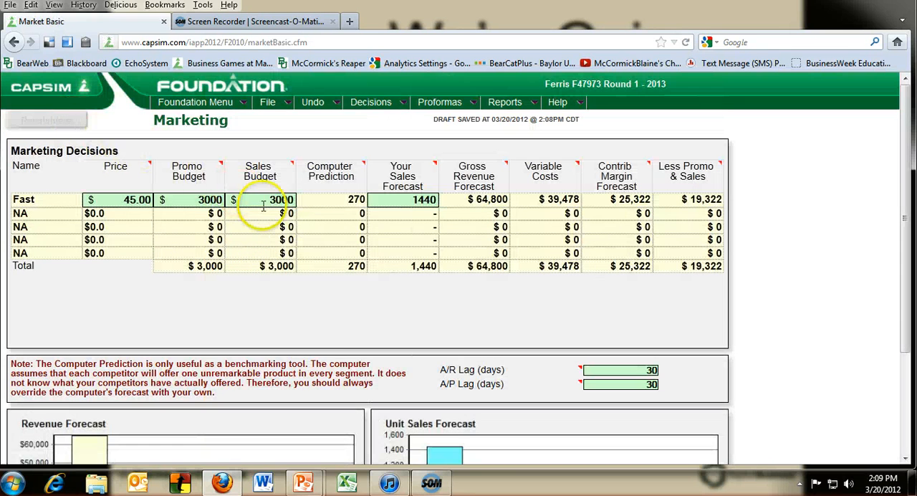
In the Finance decisions, set the long-term debt issue to 2480 ($000).
mouse_move(374, 105)
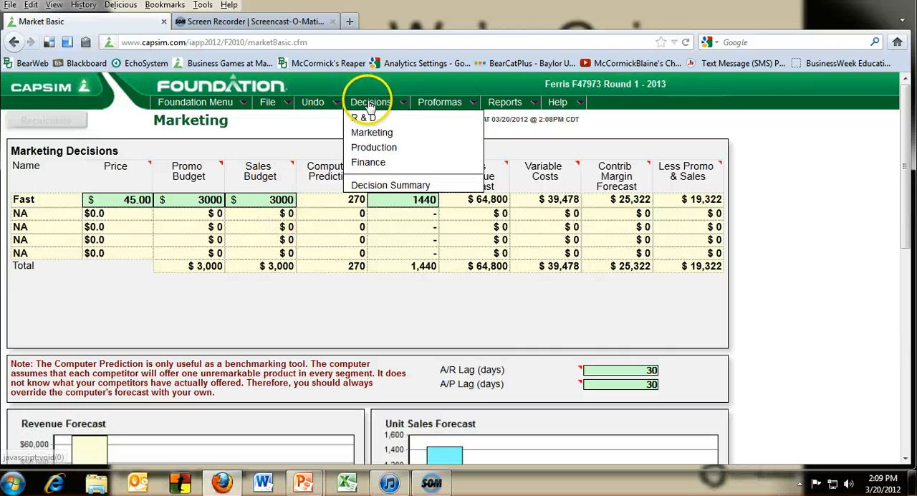
click(371, 164)
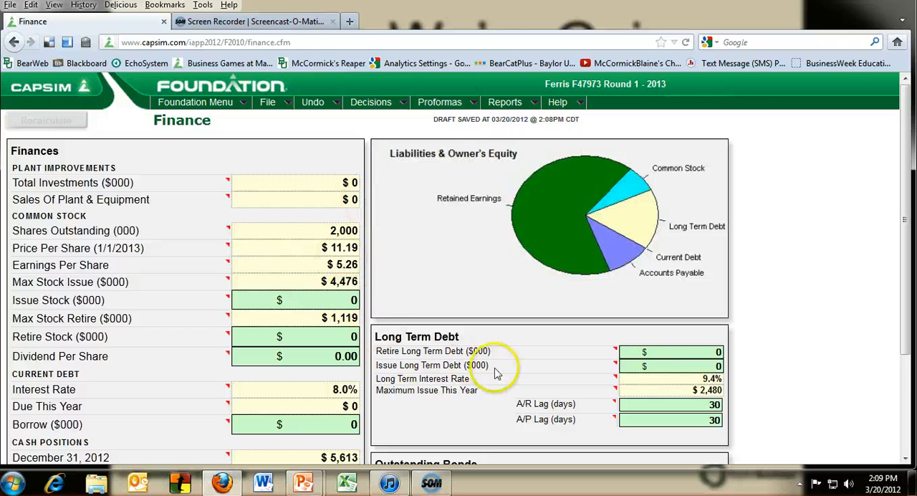
mouse_move(480, 373)
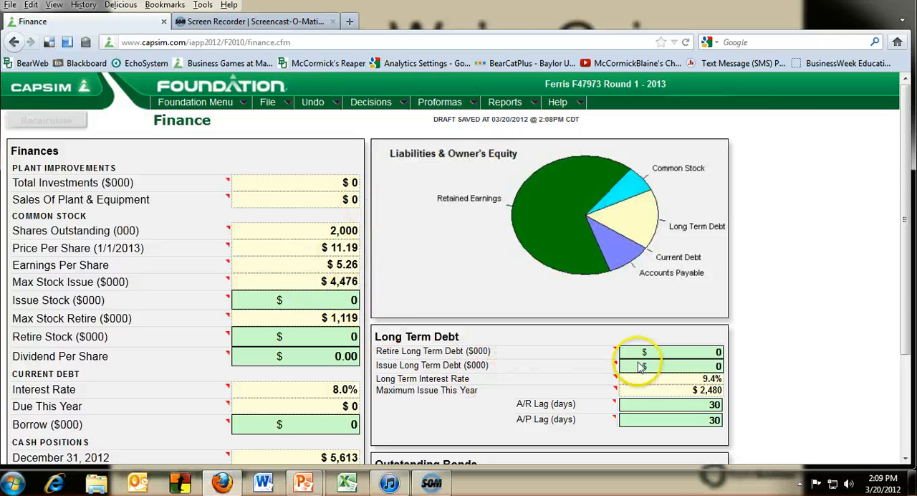
click(719, 366)
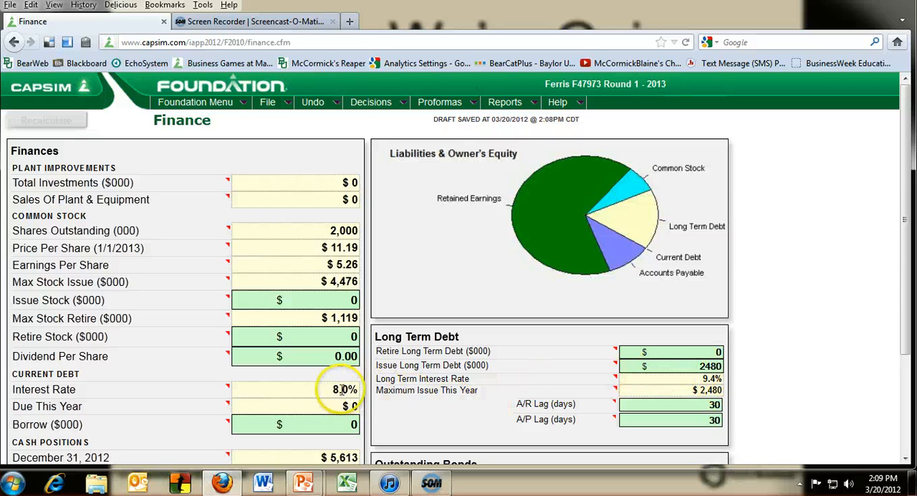
Set the current debt borrowing to 4000 ($000) and the dividend per share to $8.00, and recalculate.
click(354, 425)
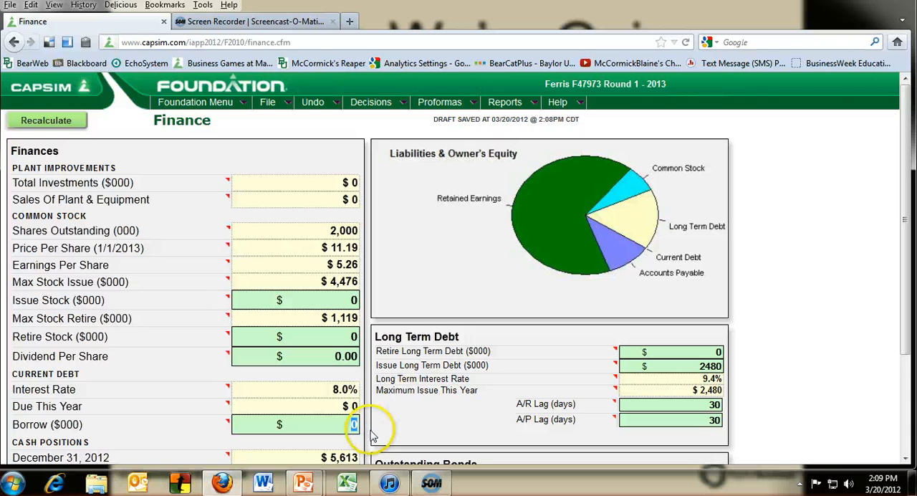
text(4000)
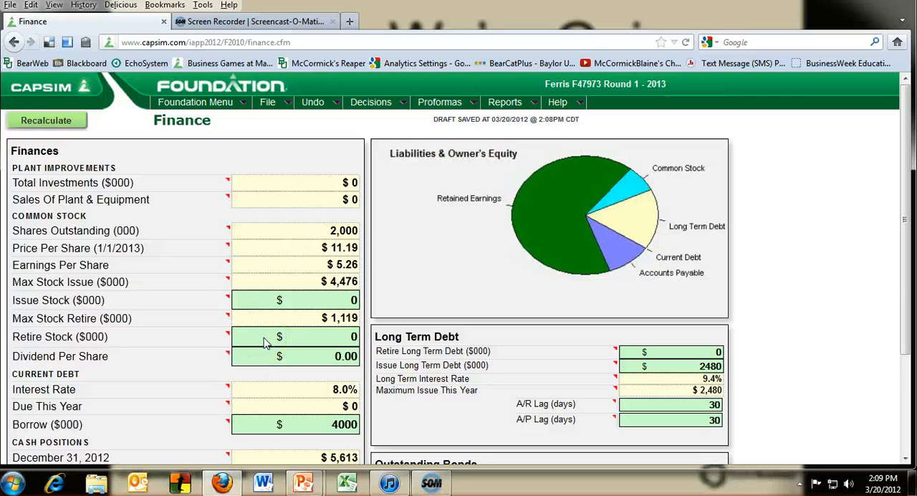
double_click(327, 349)
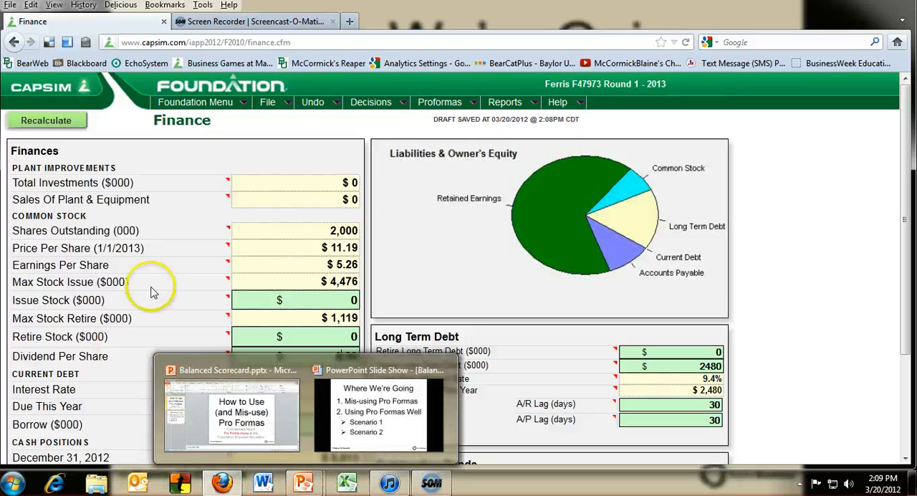
click(66, 122)
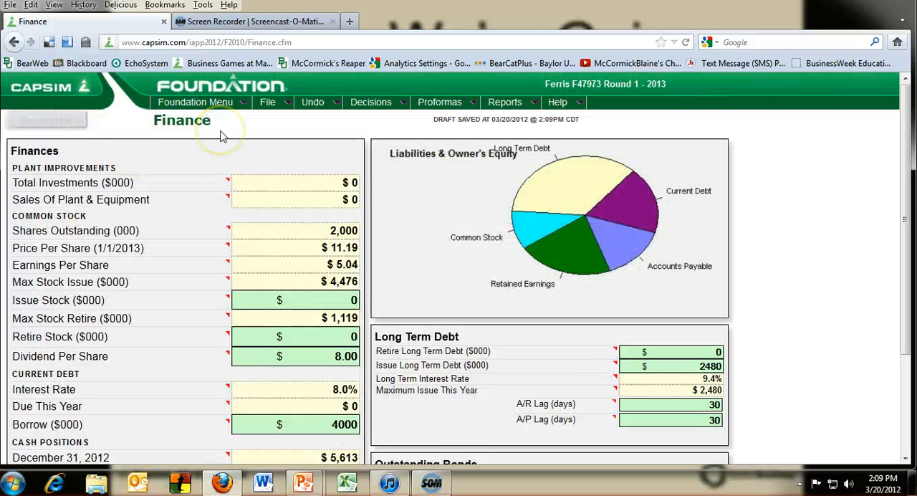
Reopen the Marketing decisions to review Fast's price, promo and sales budgets, and sales forecast.
click(375, 104)
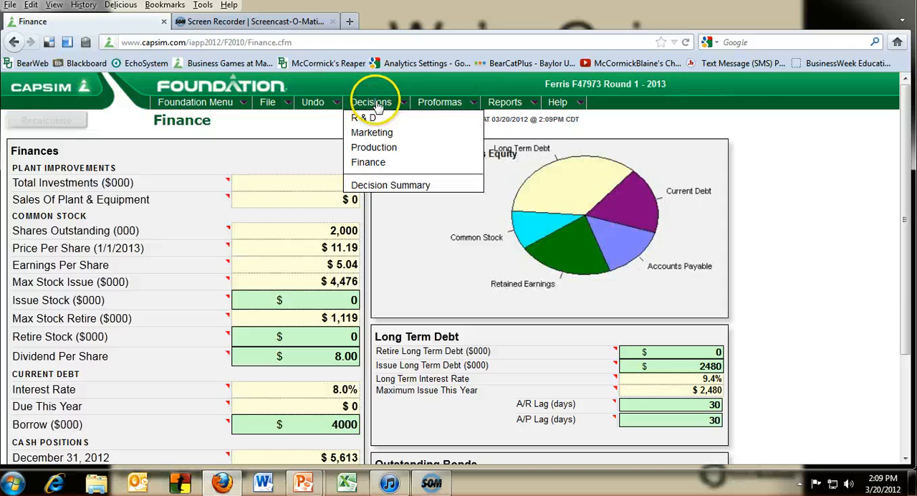
click(378, 135)
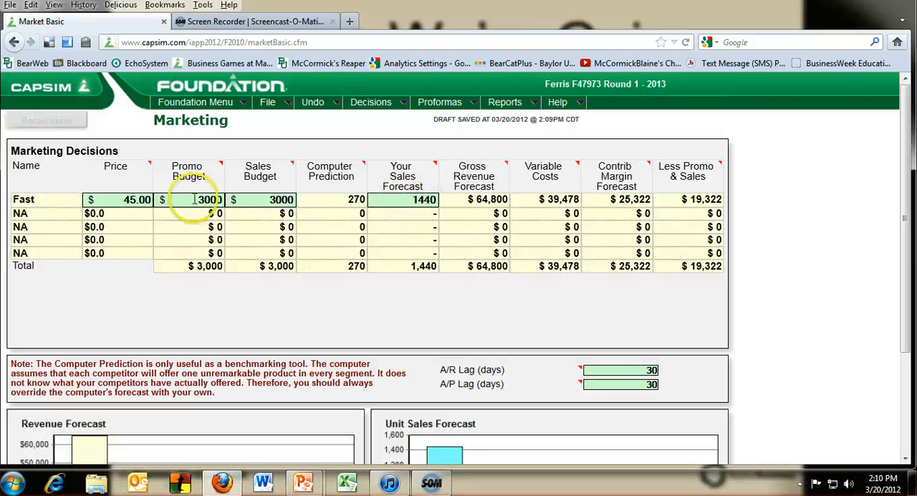
click(143, 201)
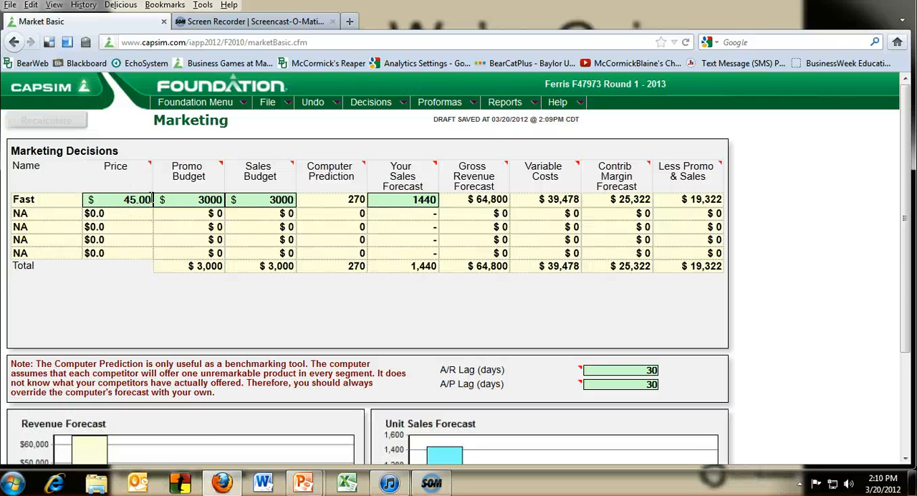
Open the Proforma Balanced Scorecard to check how the revised decisions affect the projected scores.
click(436, 107)
click(382, 106)
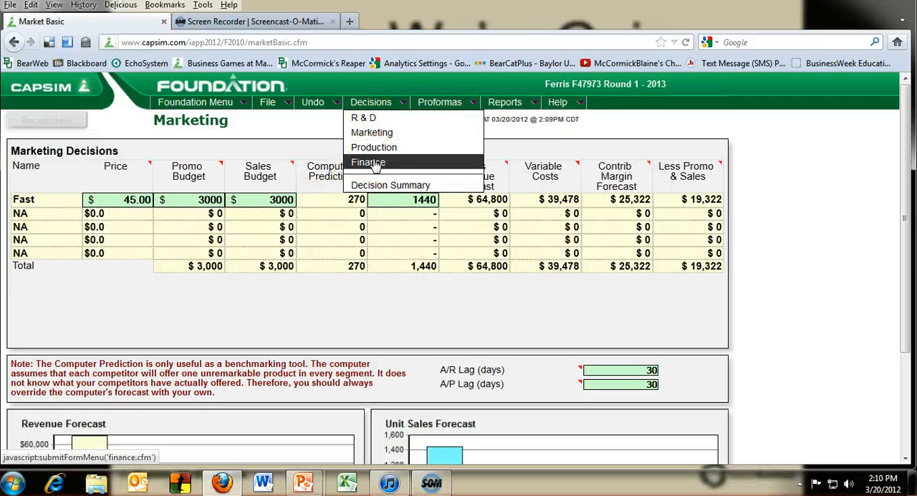
click(437, 106)
click(449, 179)
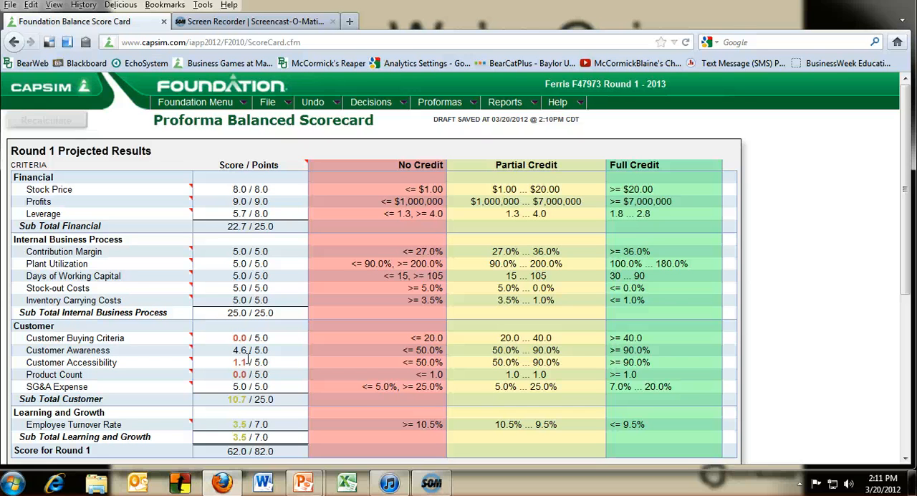
Undo all decisions back to the beginning of the round and accept the return.
click(370, 102)
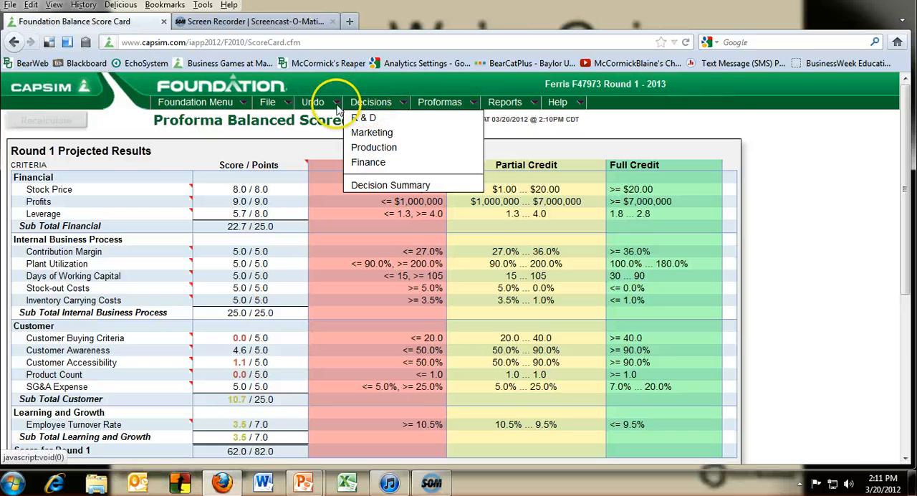
click(312, 102)
click(325, 133)
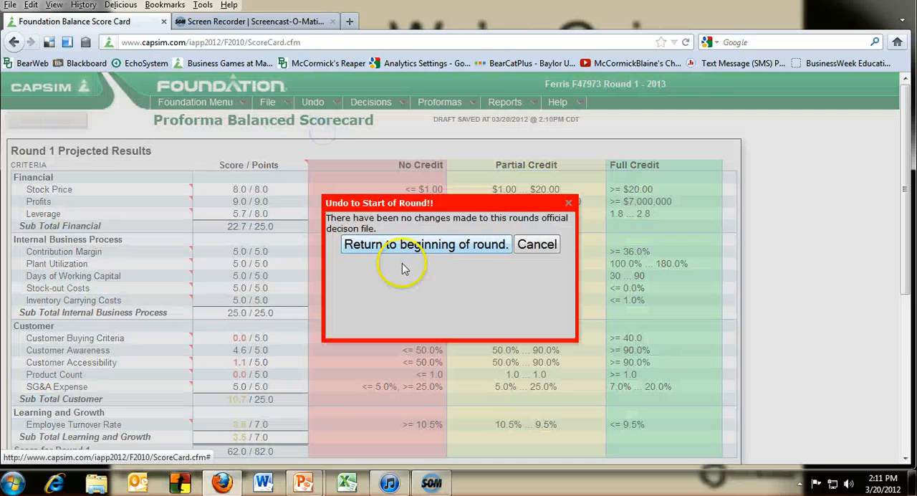
click(404, 246)
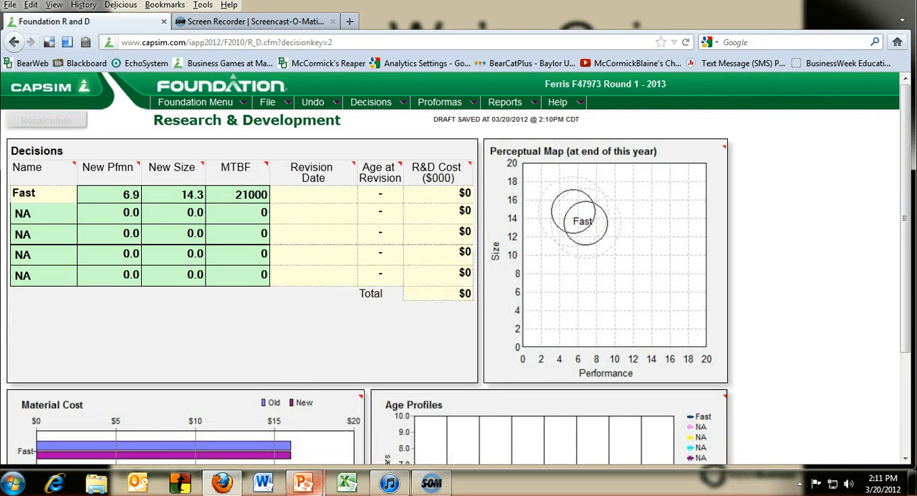
mouse_move(304, 483)
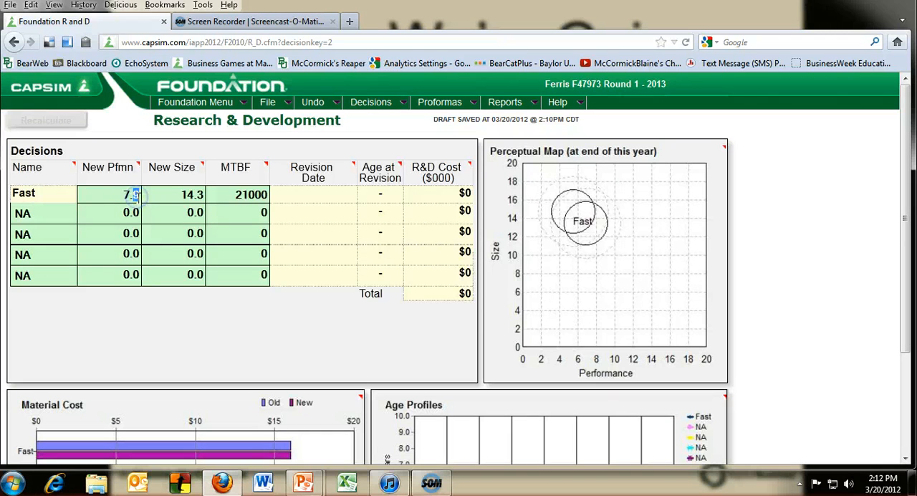
Set Fast's new performance to 7.5 and new size to 13.5 in the R&D decisions, and recalculate.
drag(182, 195, 192, 195)
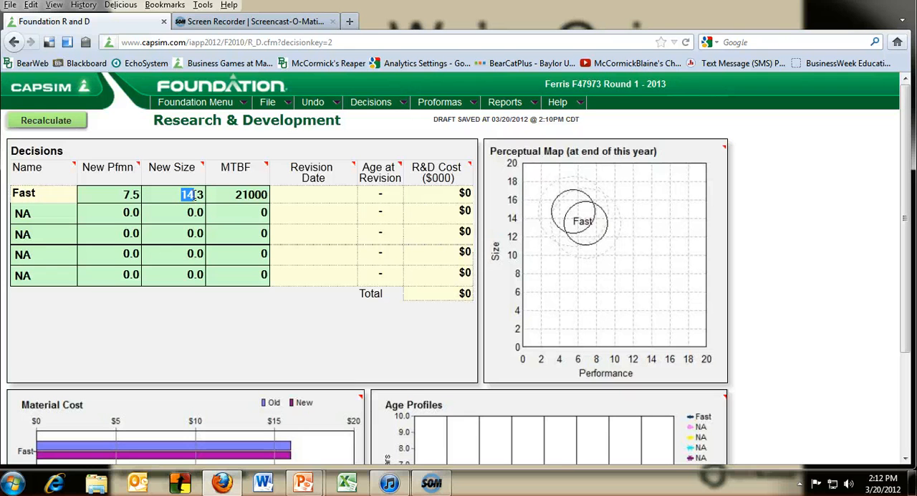
click(225, 192)
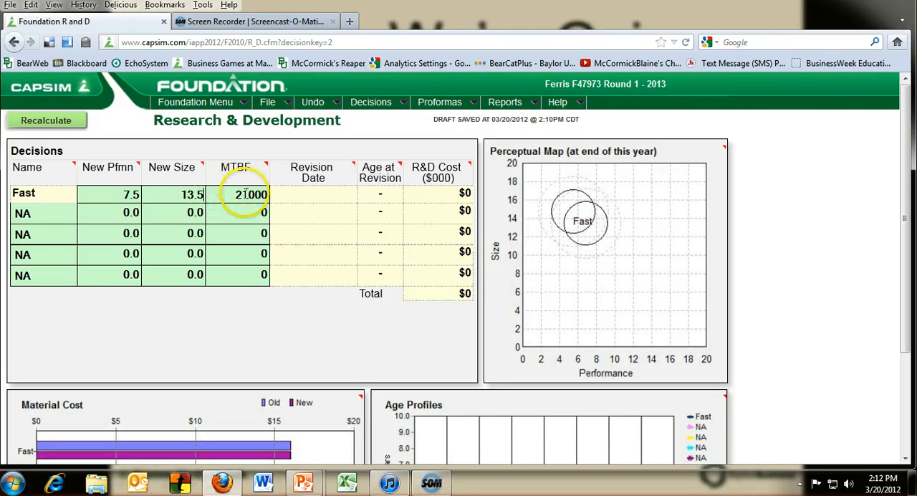
click(65, 121)
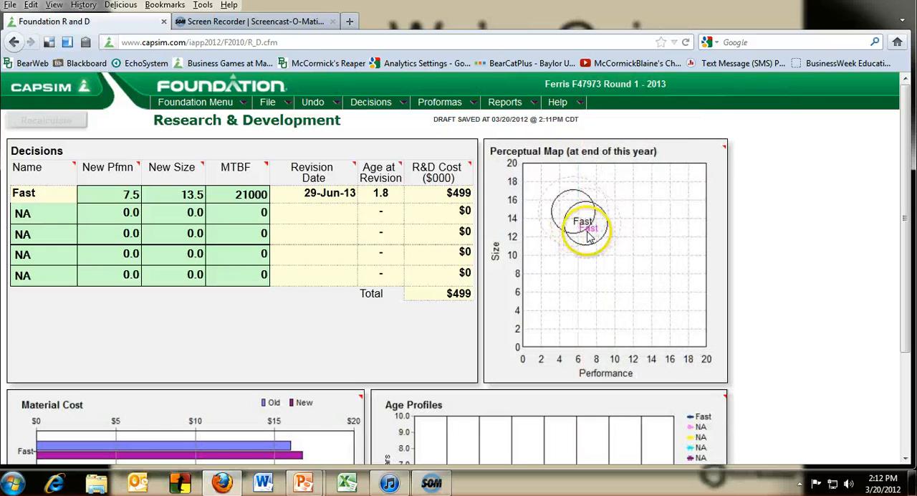
mouse_move(592, 237)
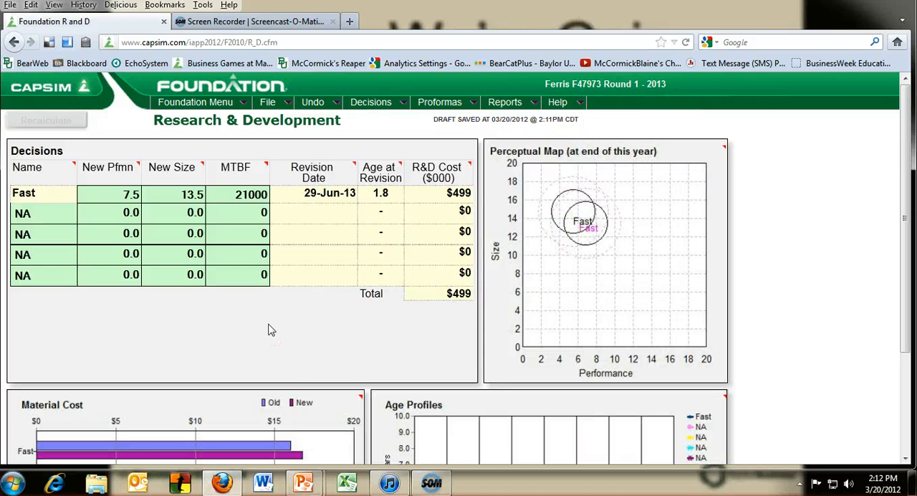
Open the Marketing decisions and set Fast's price to $43.00.
mouse_move(370, 101)
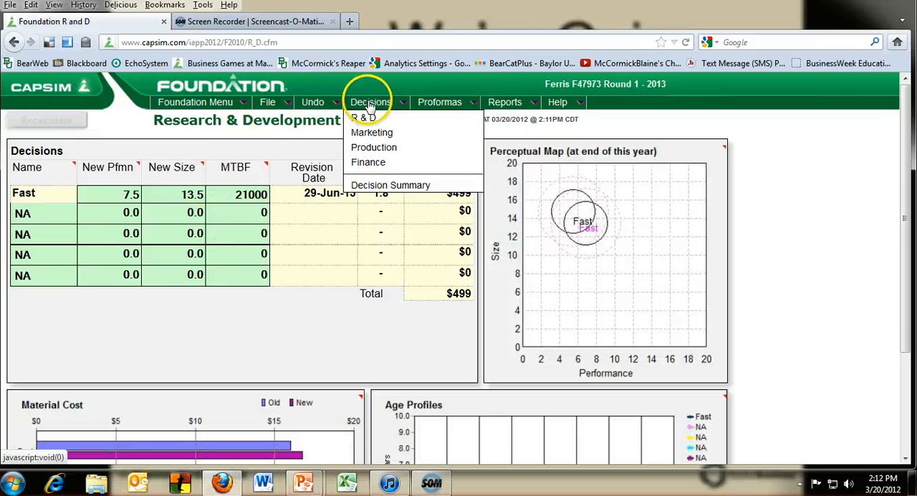
click(371, 134)
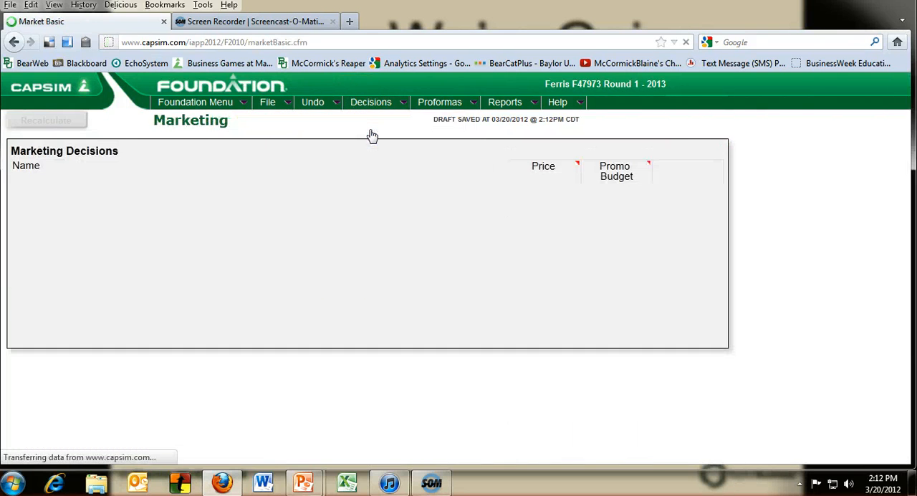
click(128, 199)
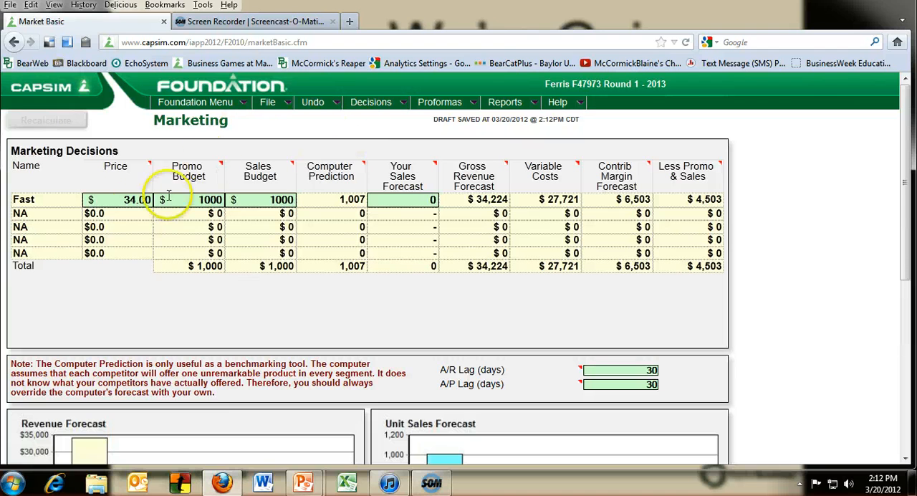
click(134, 198)
double_click(129, 199)
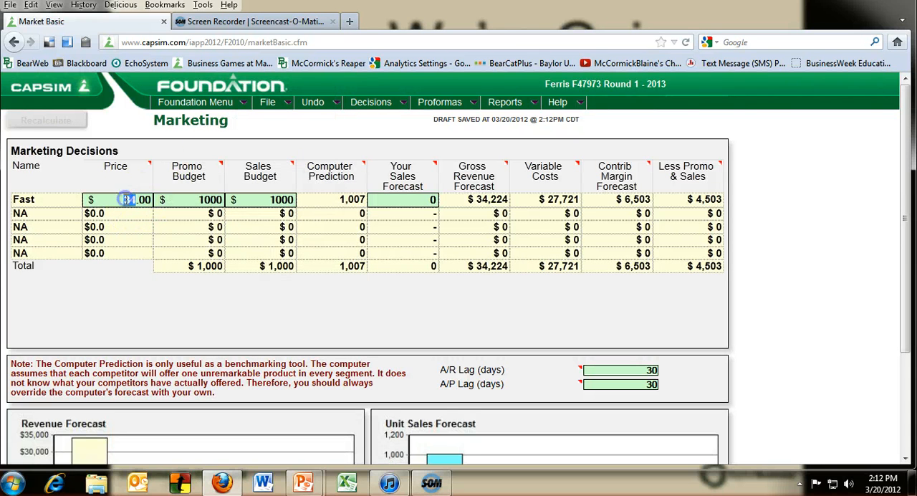
text(43)
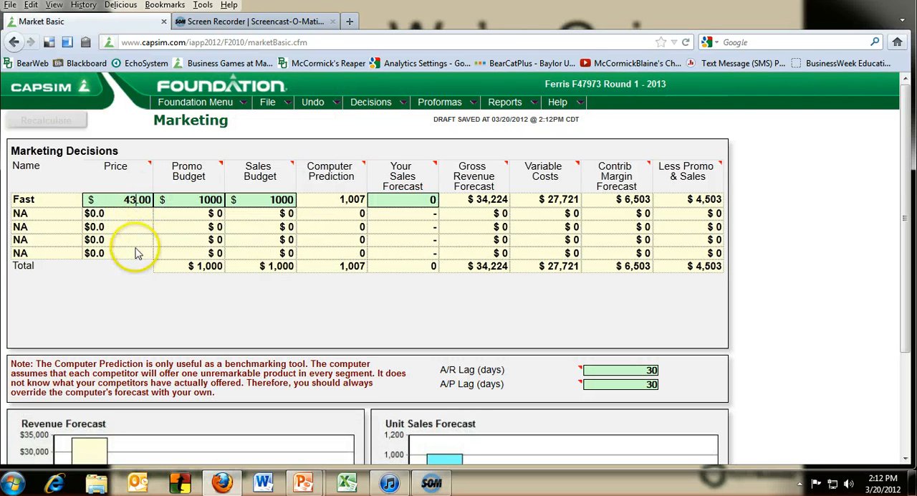
click(143, 303)
Enter 700 as the company's own sales forecast for Fast.
drag(421, 200, 434, 199)
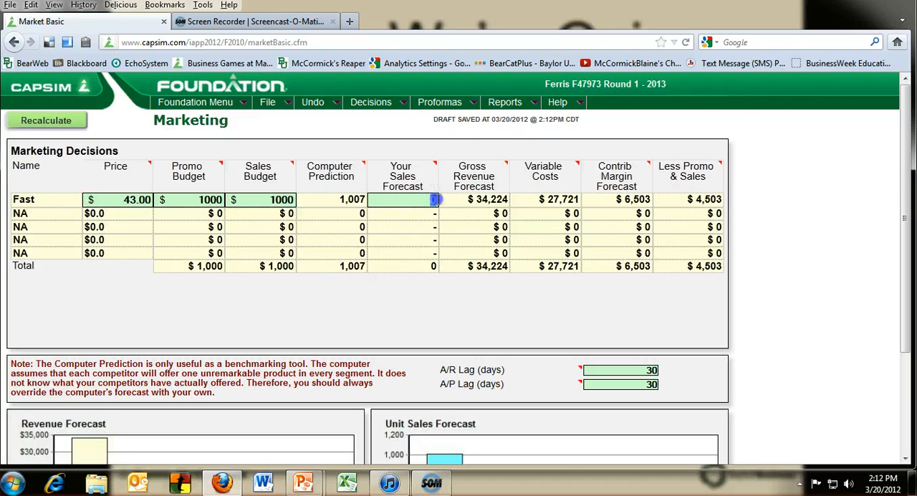
text(700)
click(396, 297)
click(395, 306)
click(463, 344)
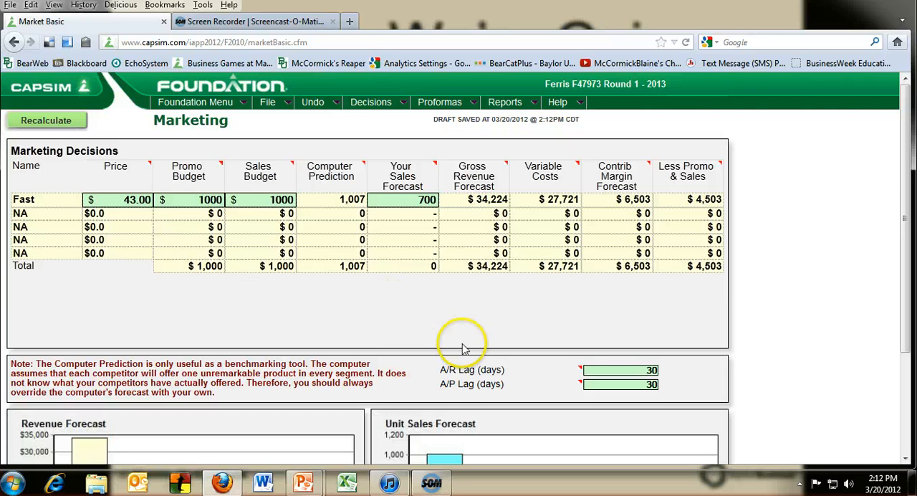
click(404, 328)
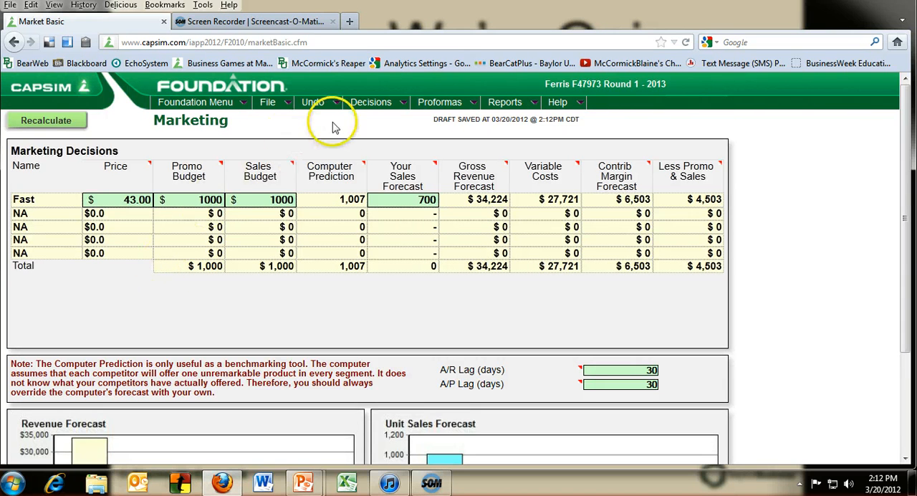
In the Production decisions, set Fast's new automation rating to 5.0 and production schedule to 750, and recalculate.
mouse_move(372, 106)
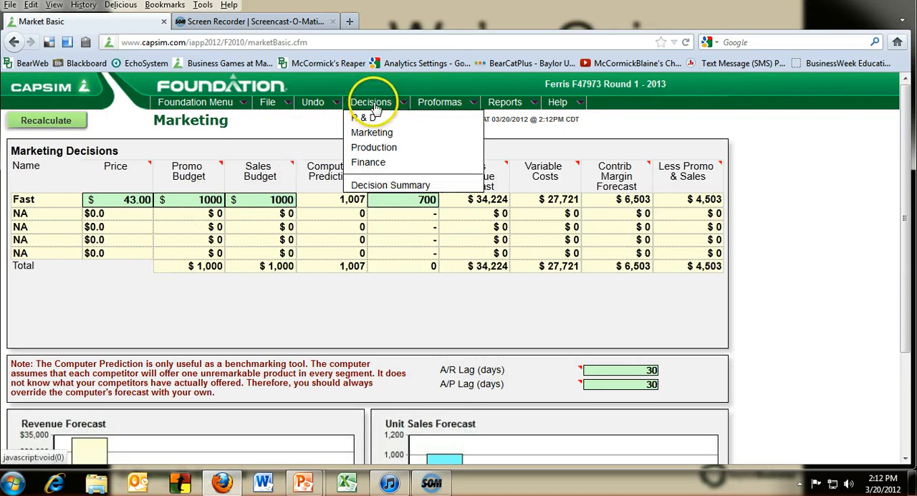
click(374, 148)
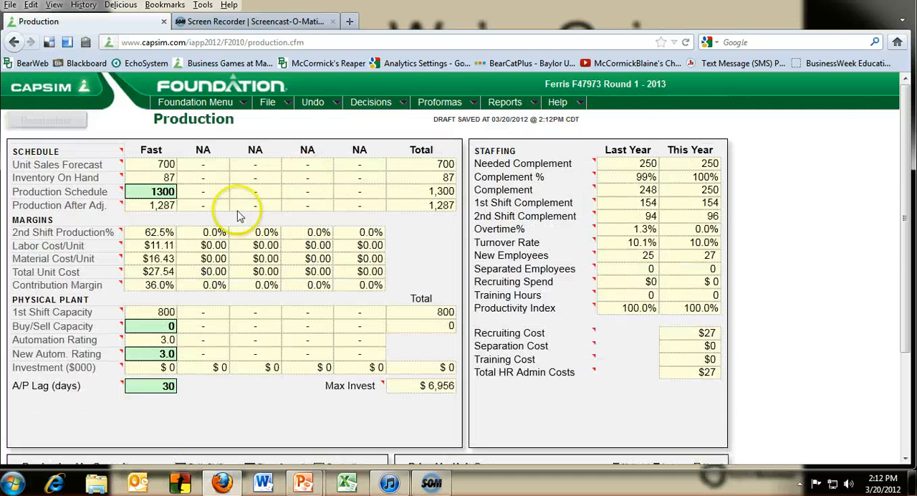
click(161, 354)
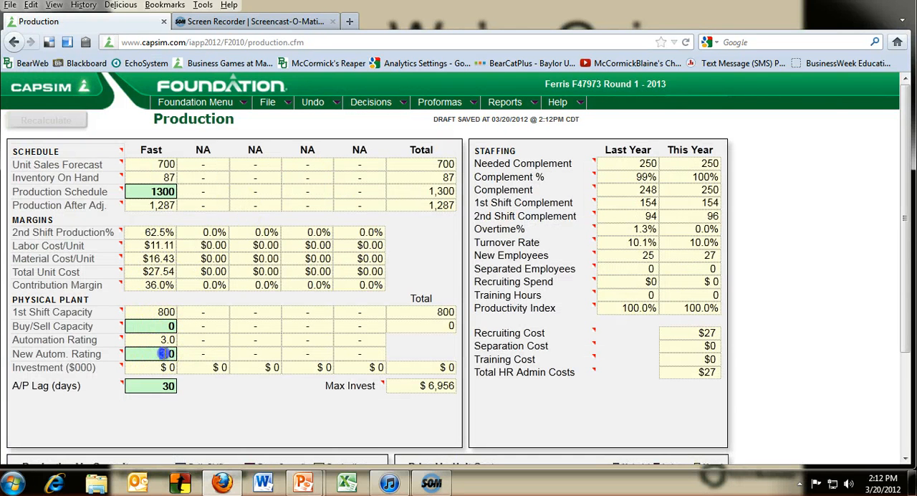
click(215, 423)
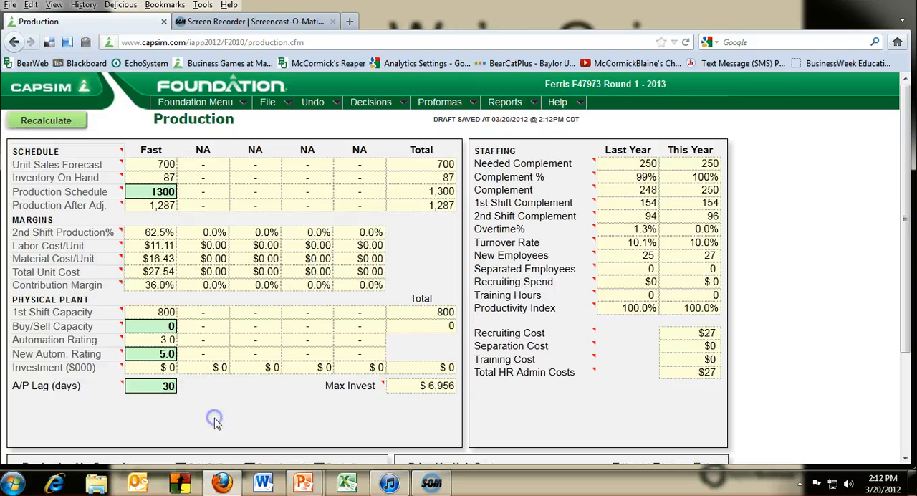
click(138, 190)
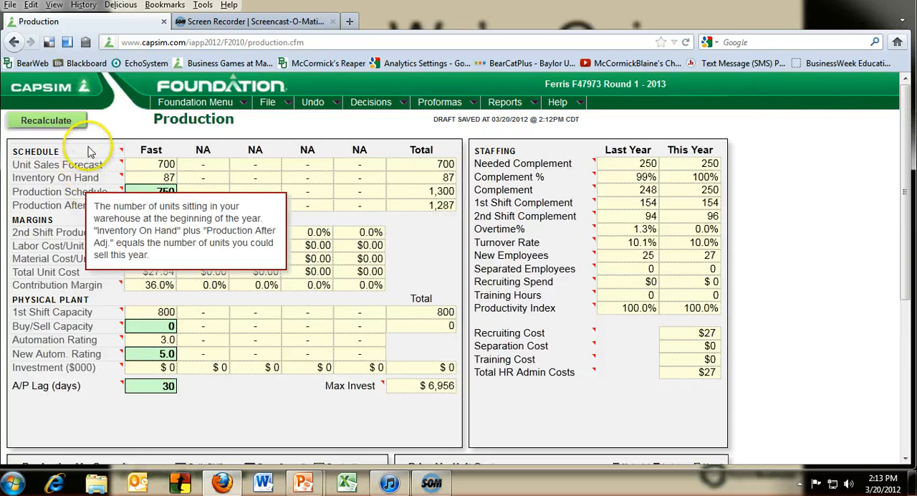
click(69, 122)
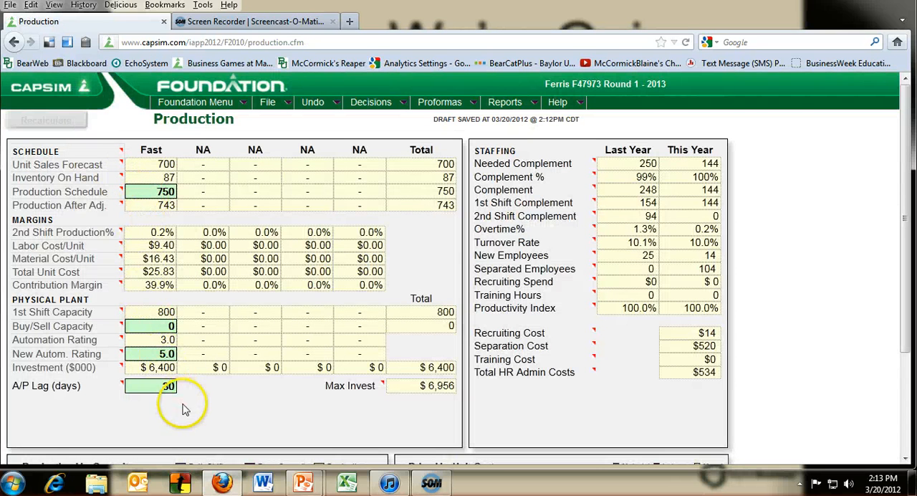
mouse_move(431, 379)
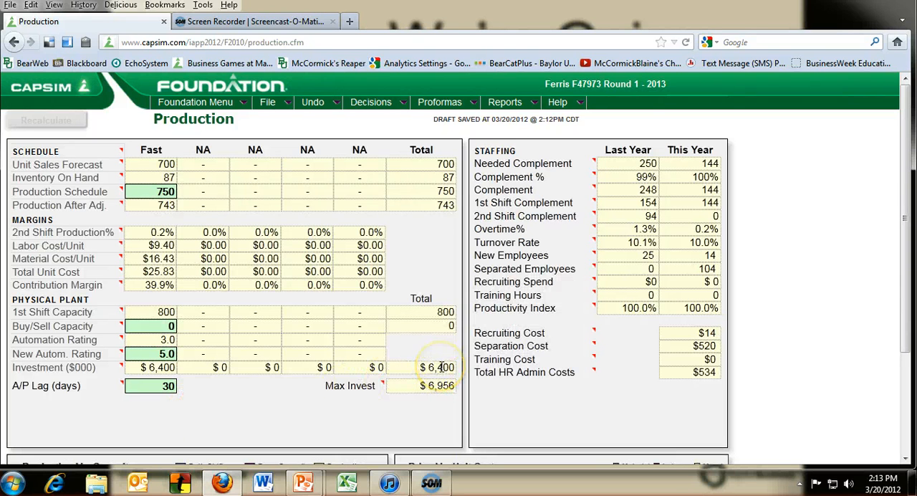
In the Finance decisions, issue 4476 ($000) of stock and recalculate.
click(370, 101)
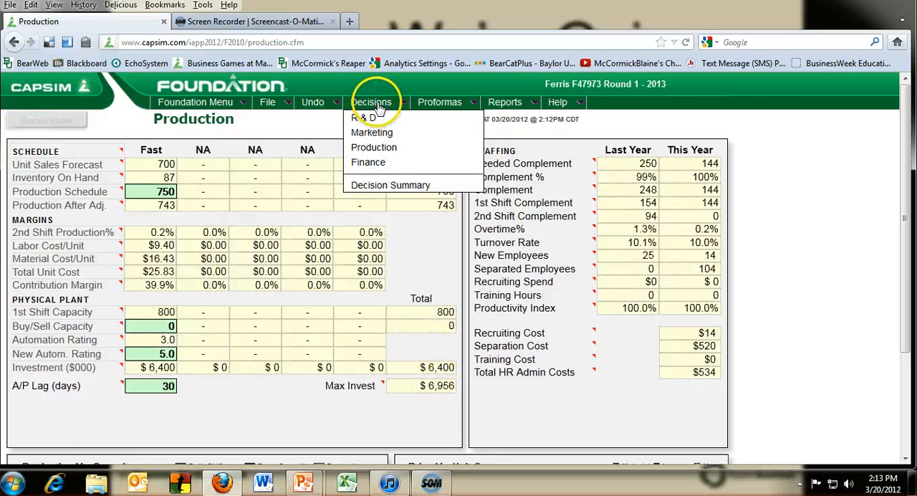
click(384, 163)
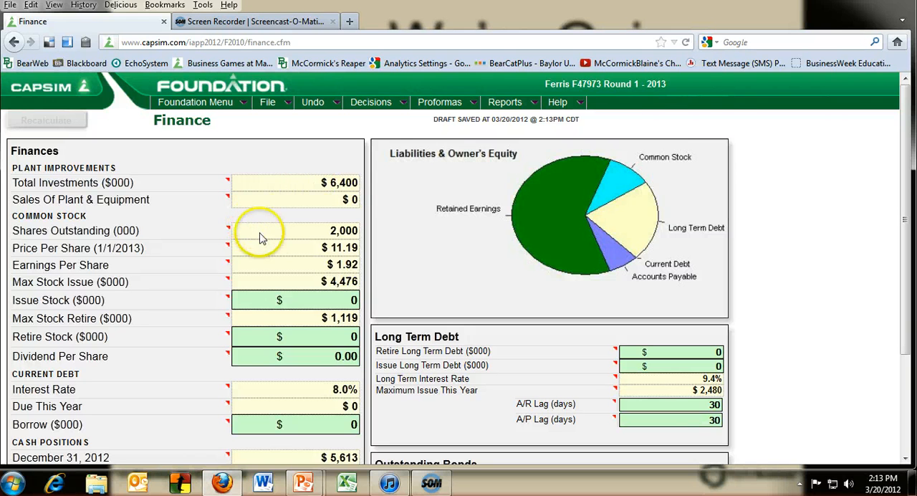
scroll(287, 271, down, 3)
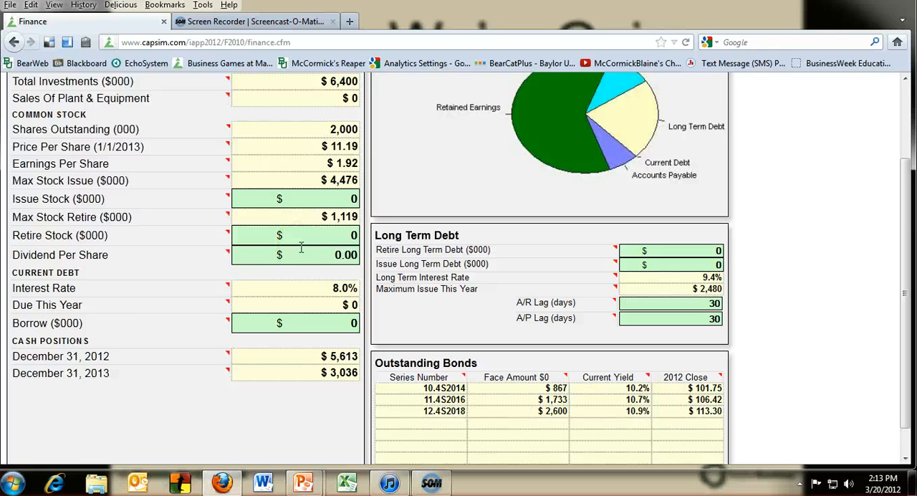
double_click(354, 199)
text(4476)
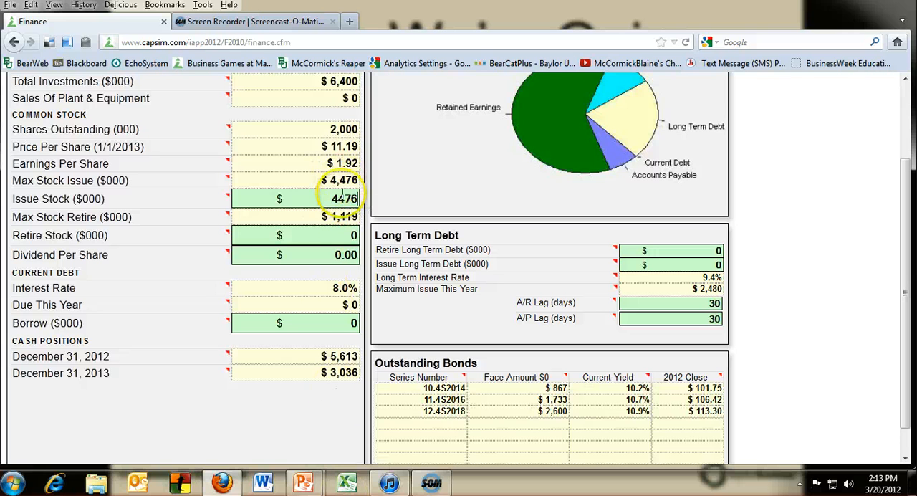
scroll(192, 220, up, 3)
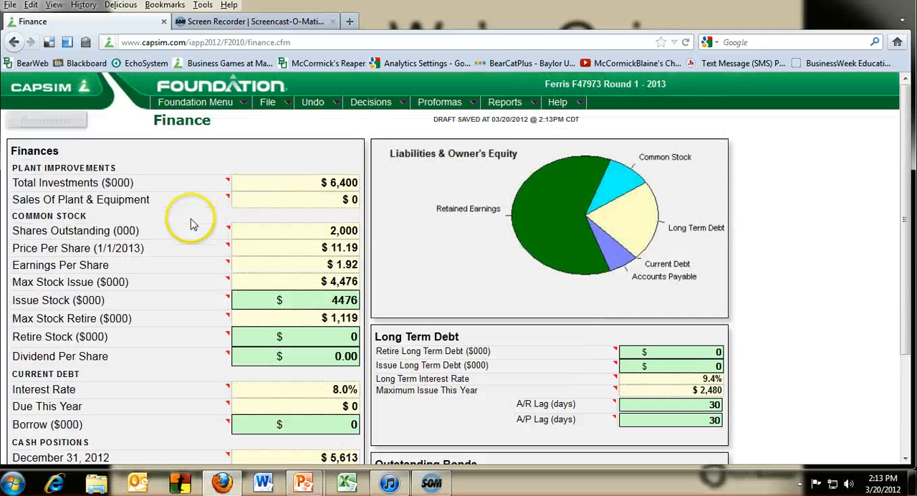
click(45, 120)
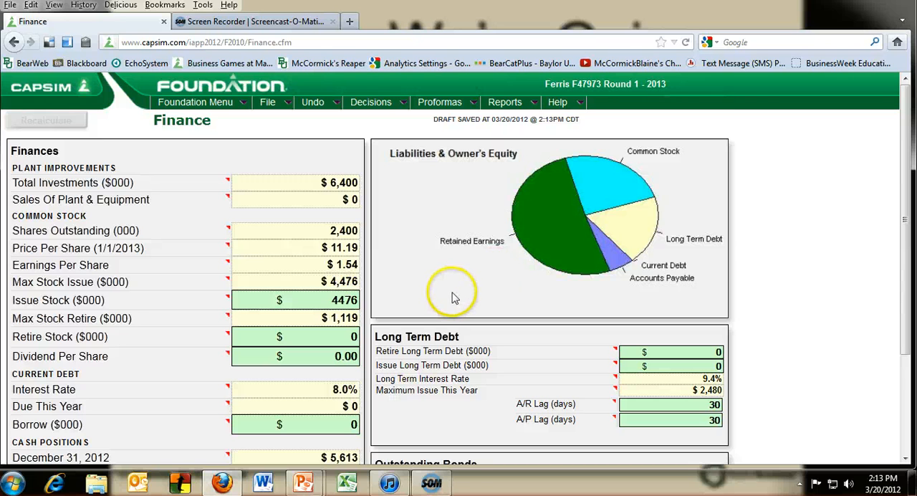
Check the projected scores in the Proforma Balanced Scorecard and the net profit in the Proforma Income Statement.
click(430, 104)
click(439, 178)
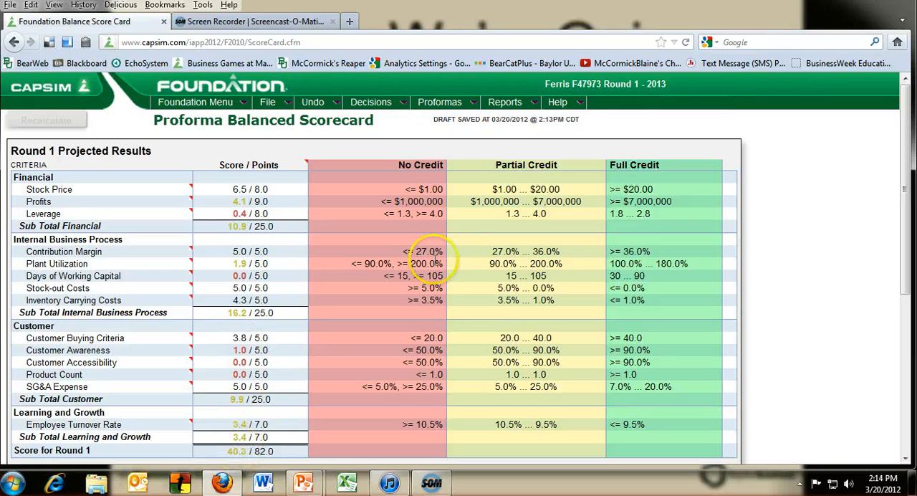
click(439, 102)
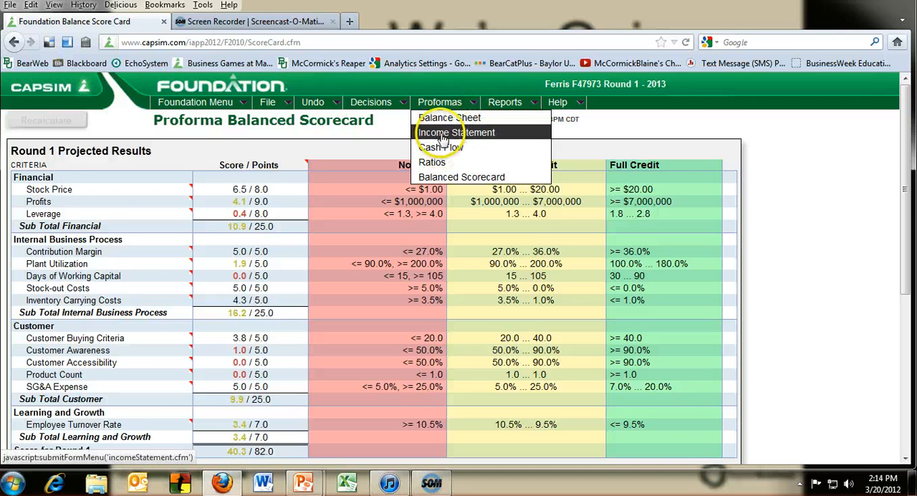
click(443, 134)
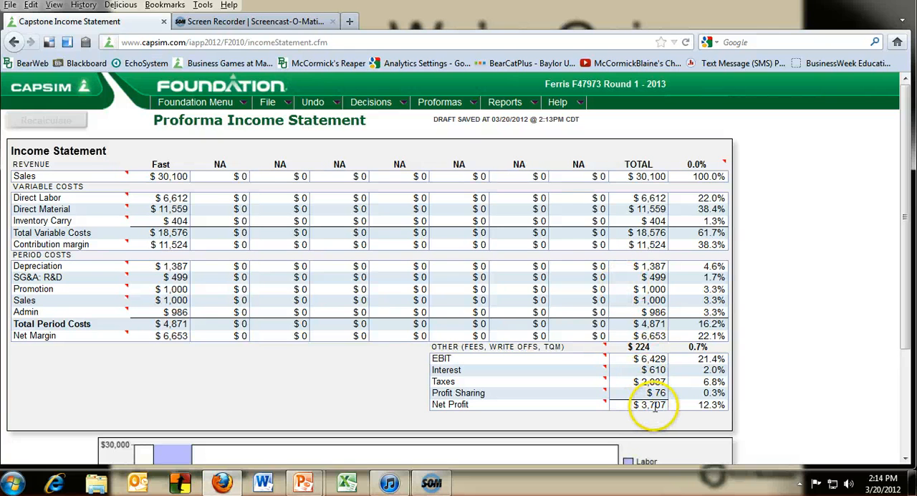
Review the Proforma Cash Flow down to the closing cash position, and return to the Proforma Balanced Scorecard.
click(377, 104)
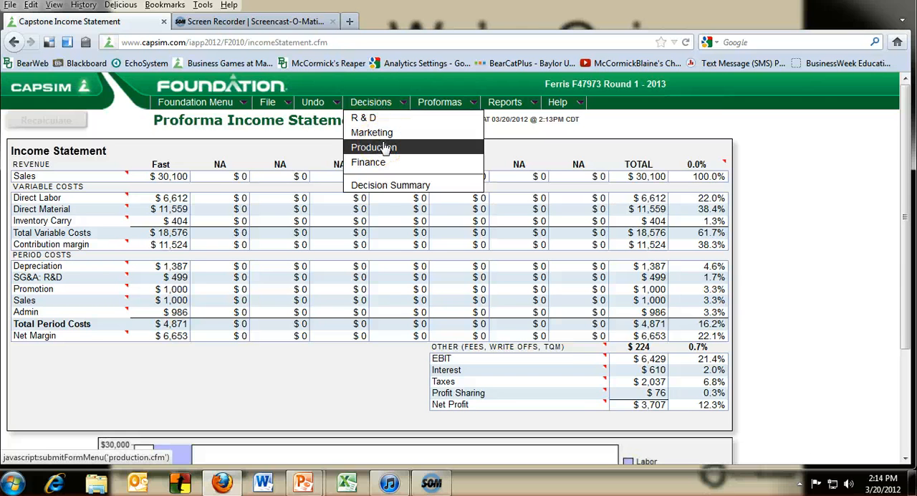
mouse_move(437, 104)
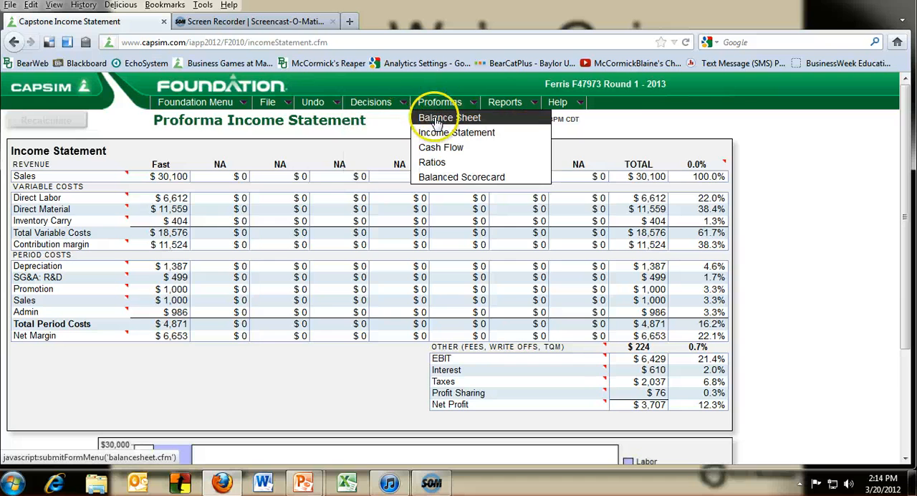
click(439, 148)
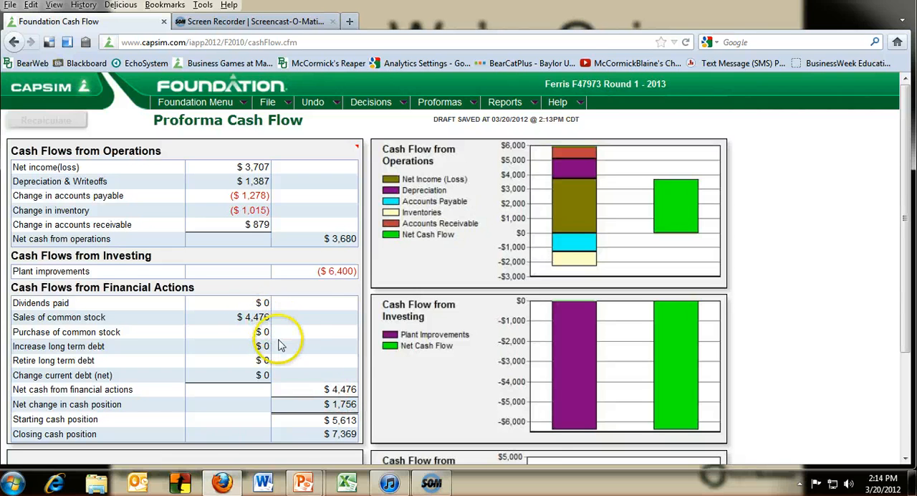
scroll(281, 358, down, 3)
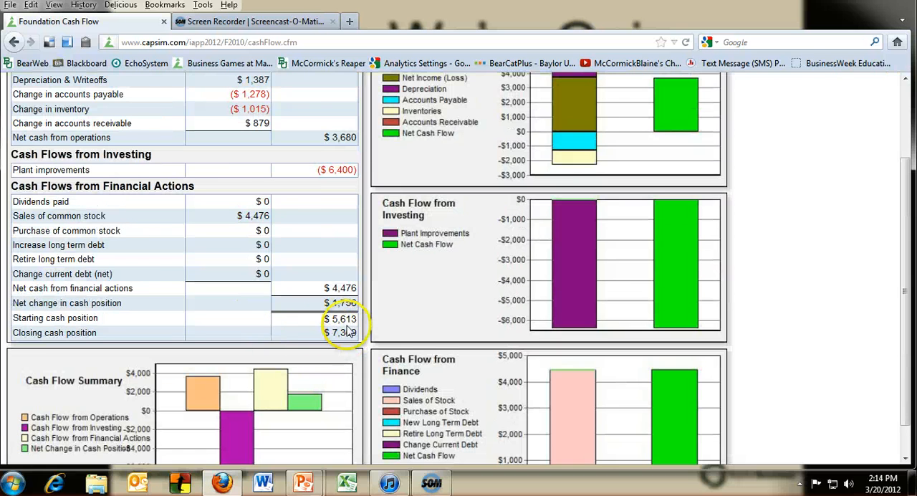
scroll(330, 326, up, 3)
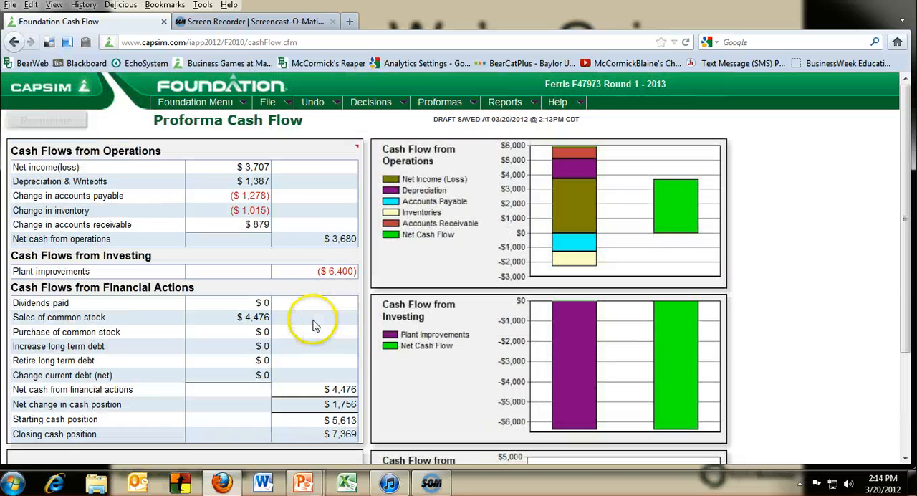
click(440, 104)
click(445, 179)
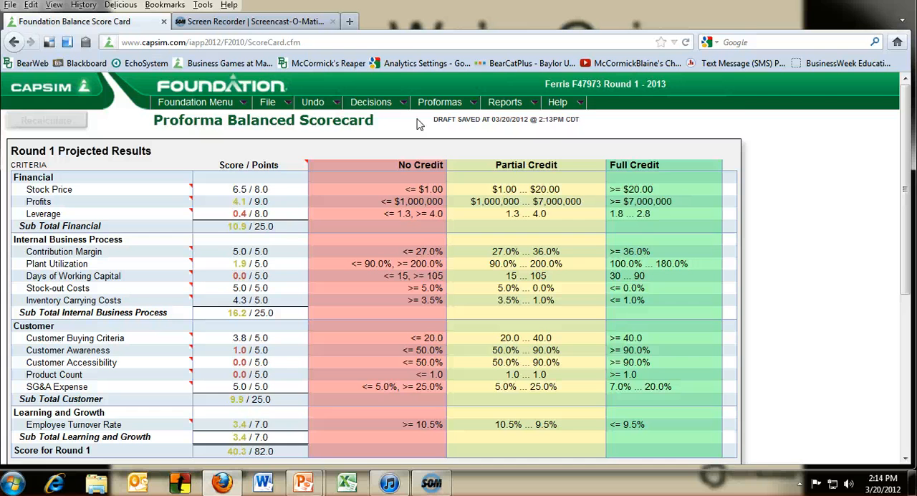
In the Marketing decisions, set Fast's price to 45.00 and sales forecast to 400, and recalculate.
mouse_move(373, 106)
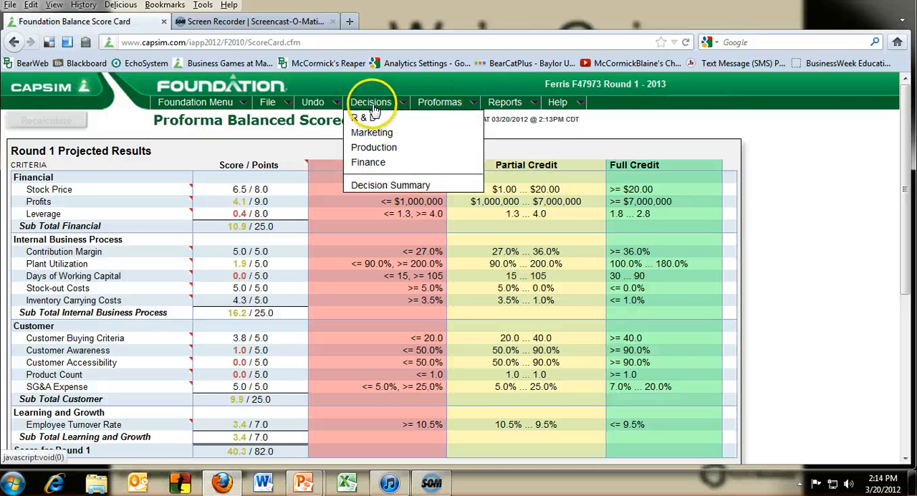
click(374, 134)
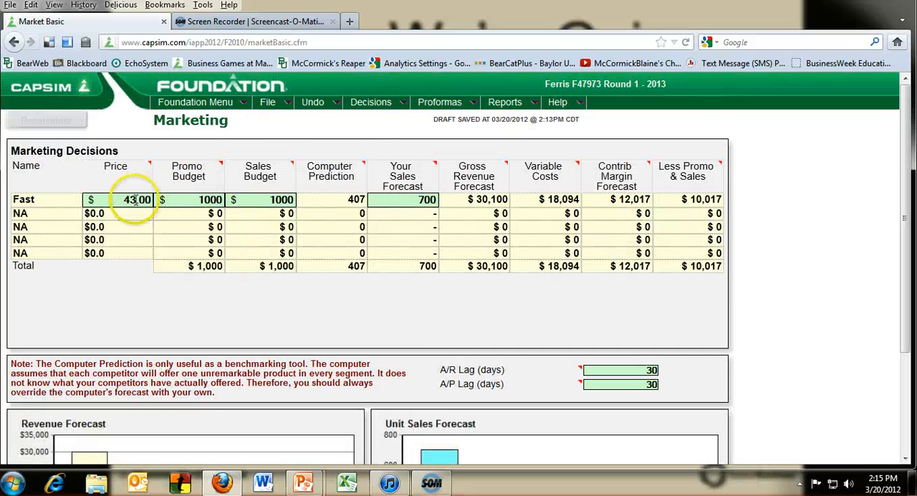
click(131, 201)
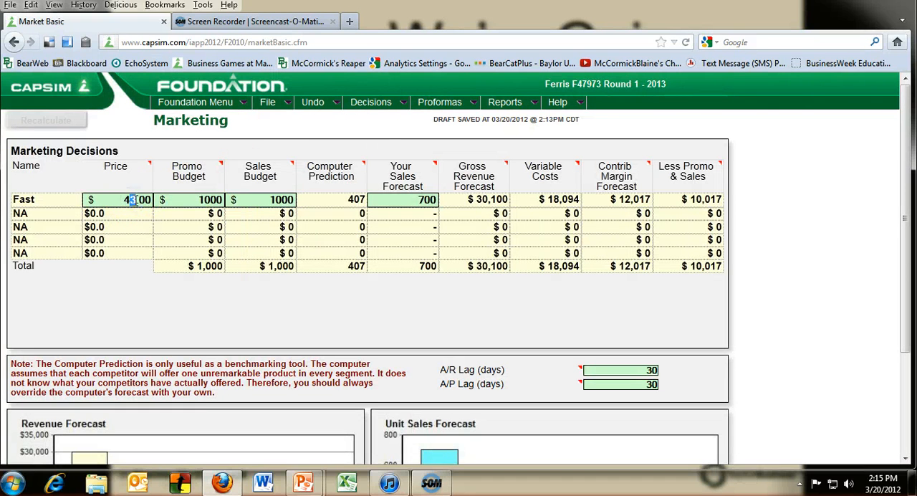
click(419, 199)
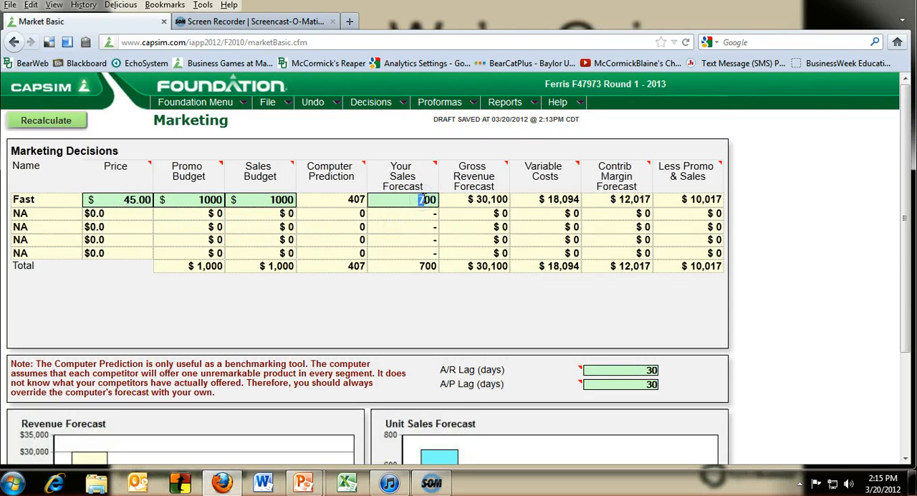
text(4)
click(393, 307)
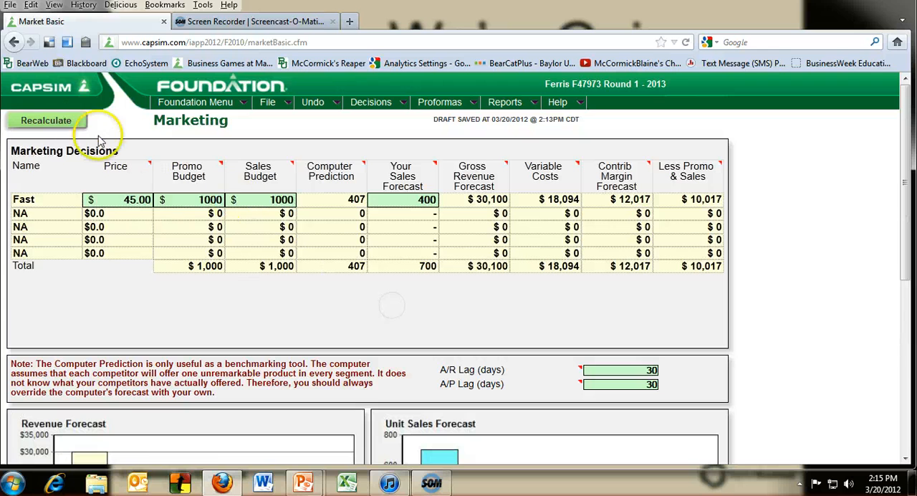
click(54, 120)
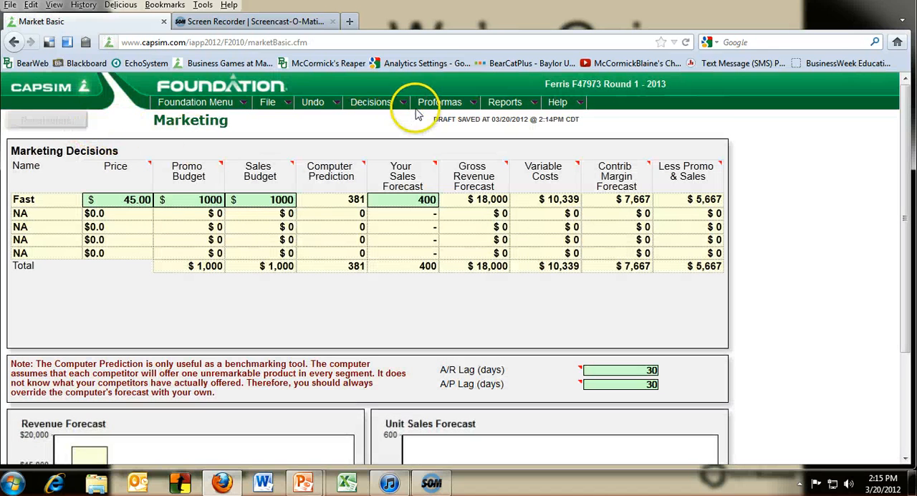
In the Production decisions, set Fast's production schedule to 450 and recalculate.
mouse_move(432, 107)
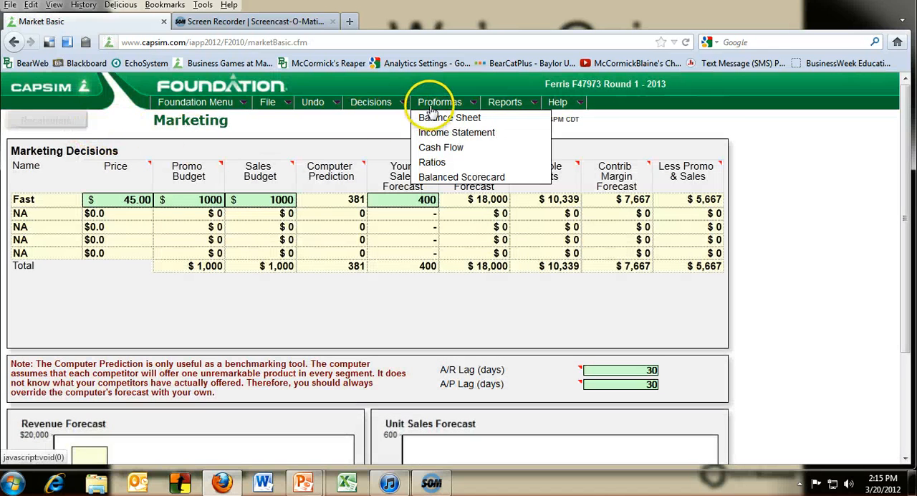
mouse_move(389, 109)
click(375, 150)
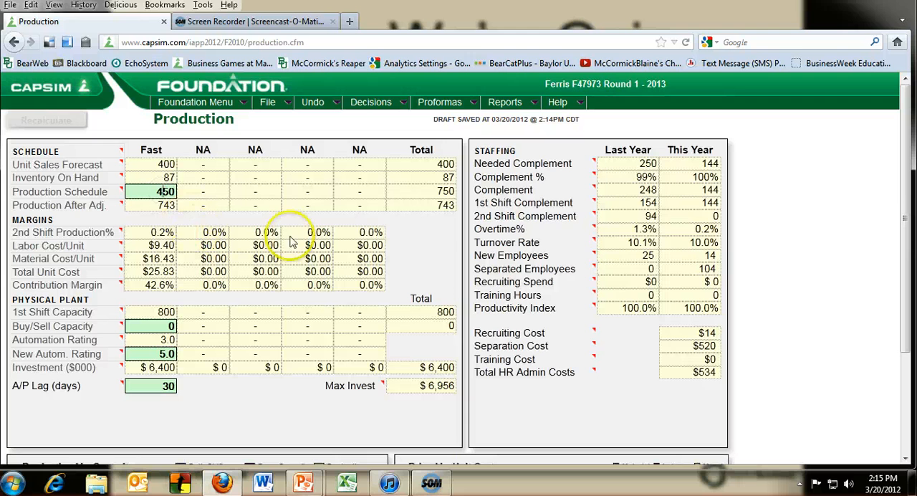
click(416, 254)
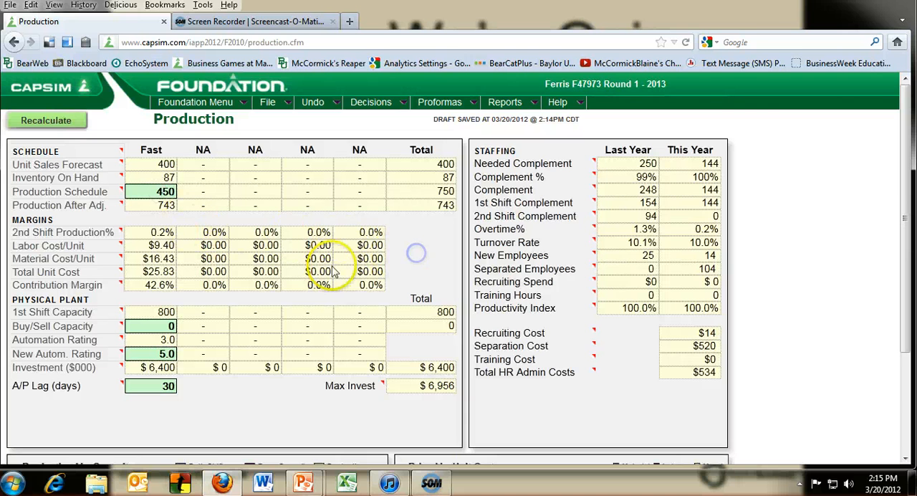
click(52, 120)
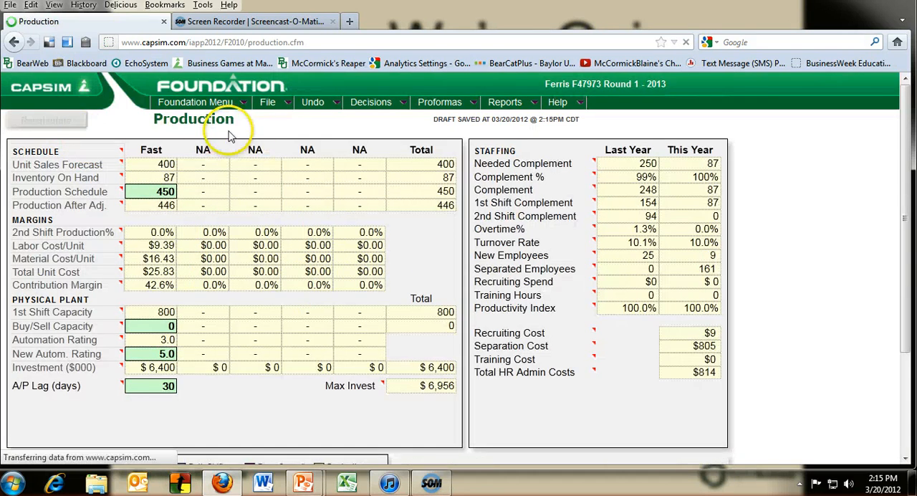
In the Finance decisions, clear the stock issue amount.
mouse_move(370, 102)
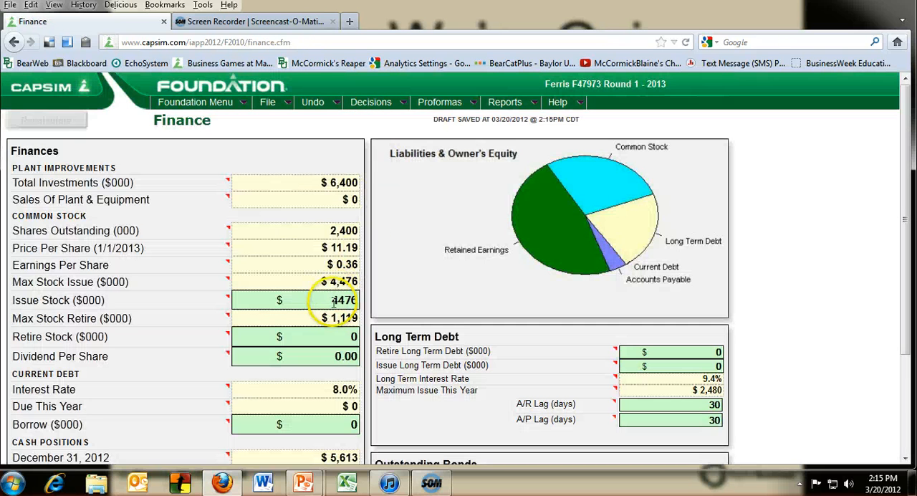
drag(317, 300, 380, 300)
key(BackSpace)
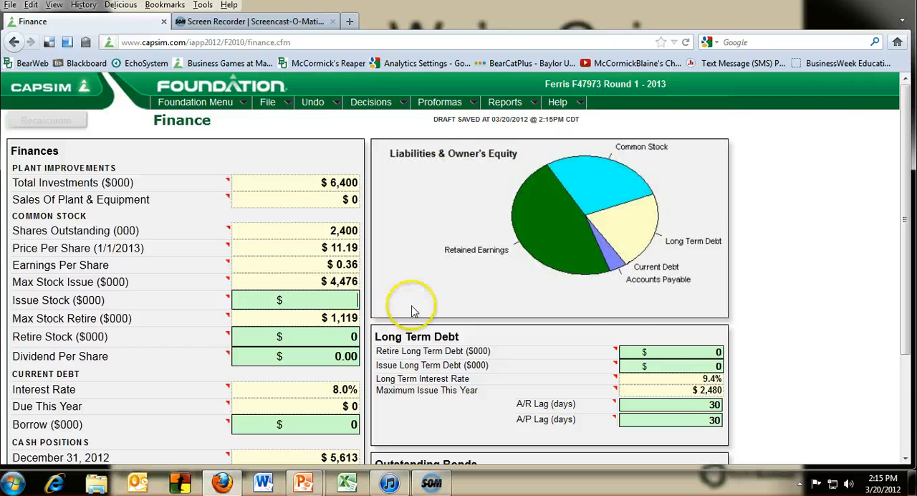
Issue 2480 ($000) of long-term debt, borrow 3000 ($000) of current debt, and recalculate.
click(718, 367)
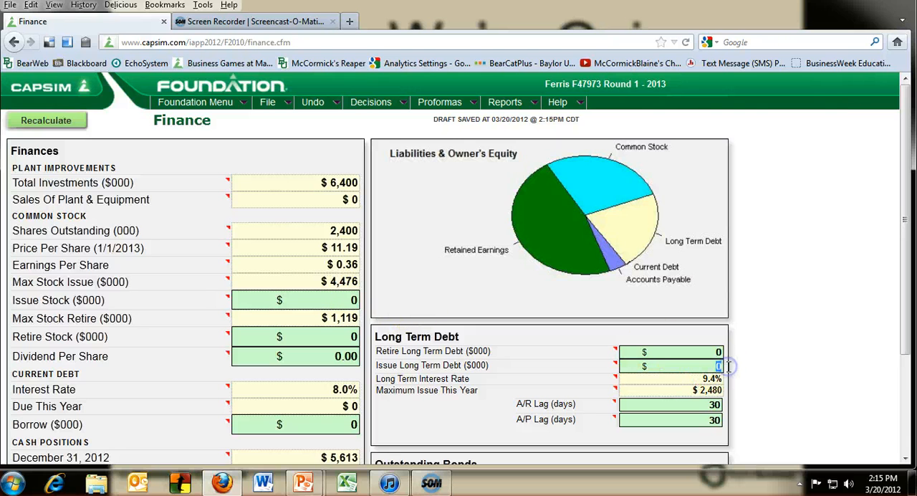
text(2480)
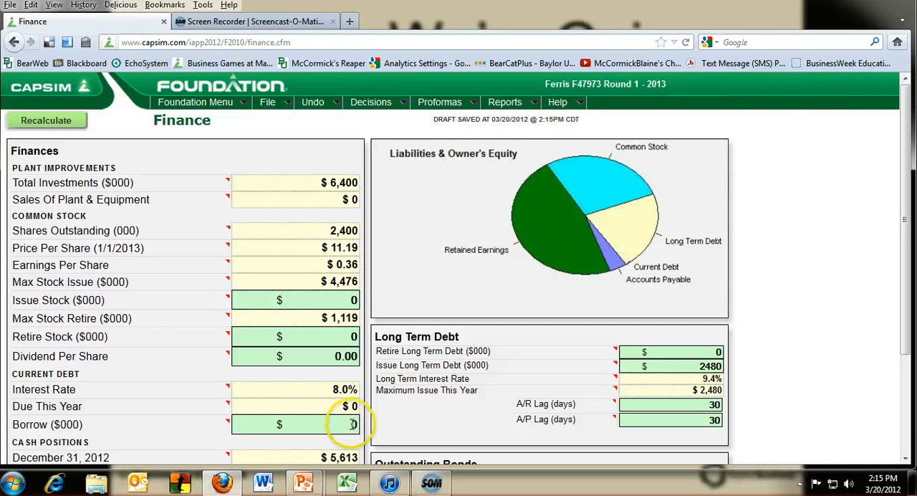
click(353, 424)
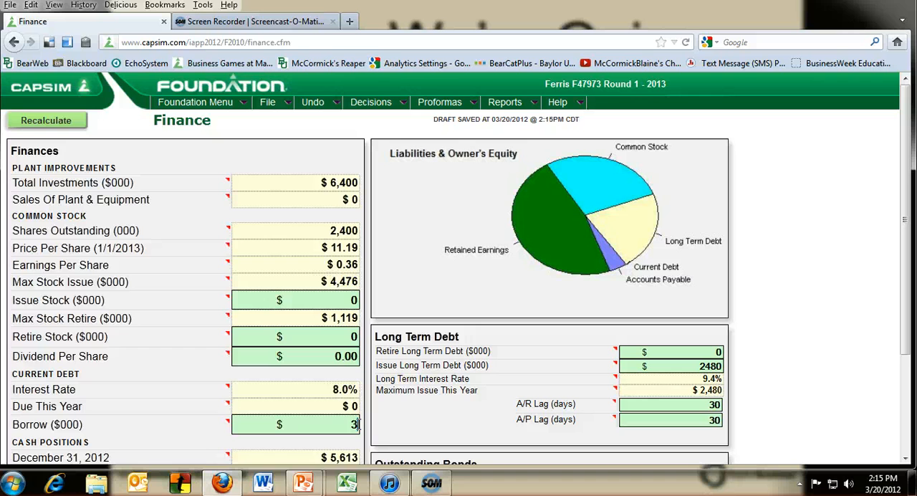
text(3000)
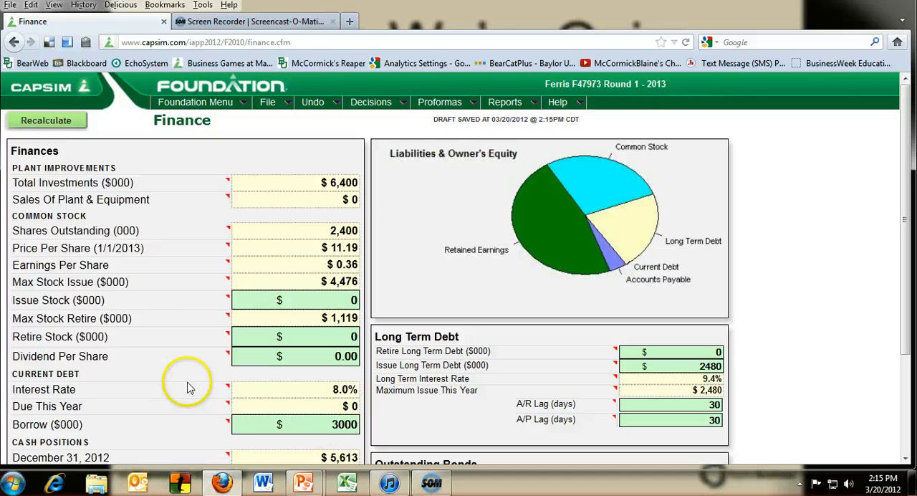
click(72, 122)
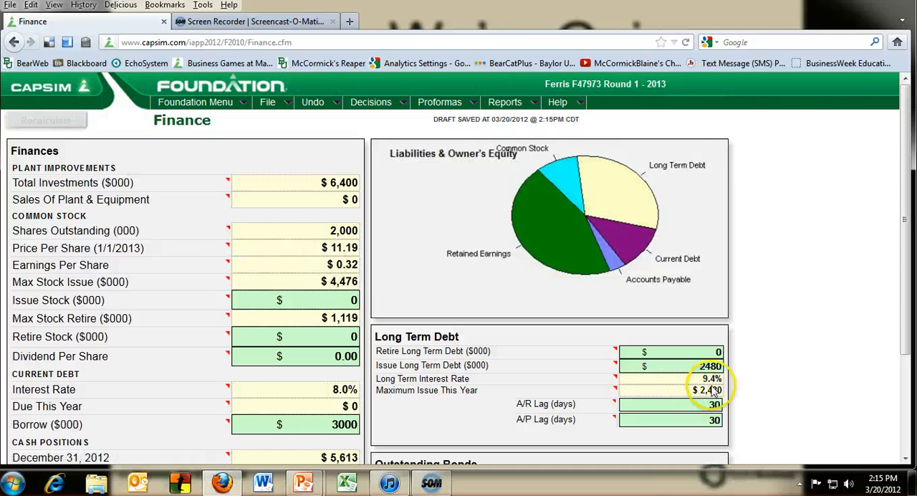
Review the projected scores in the Proforma Balanced Scorecard and the net profit in the Proforma Income Statement.
click(371, 104)
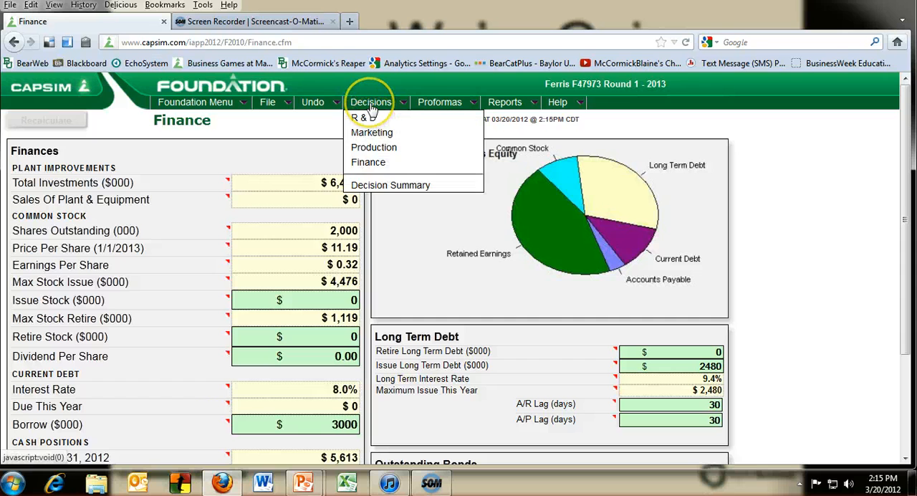
mouse_move(442, 105)
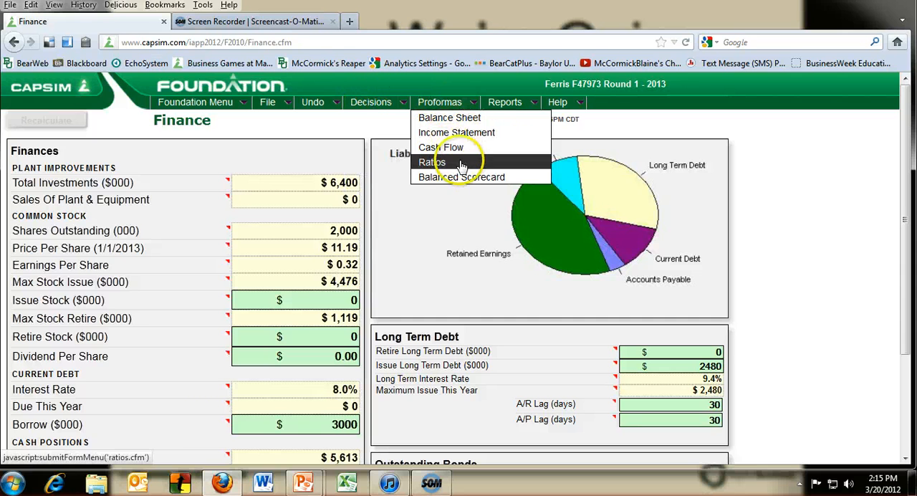
click(462, 177)
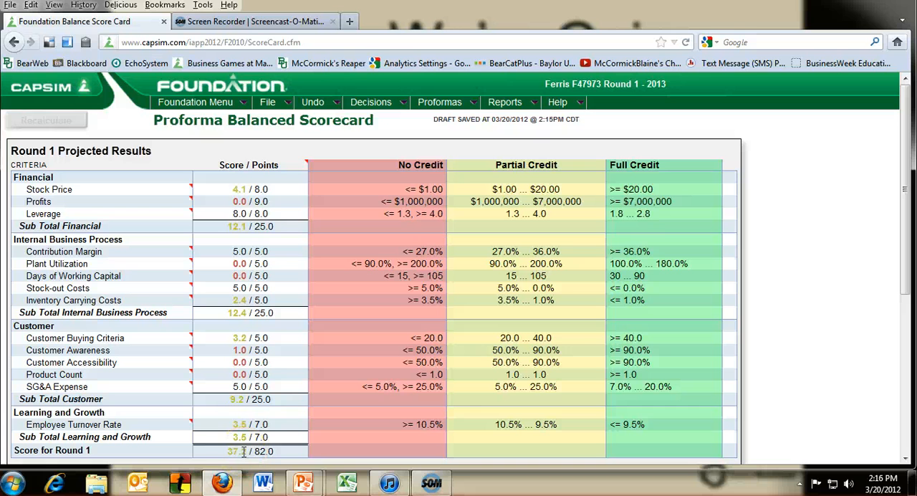
click(441, 103)
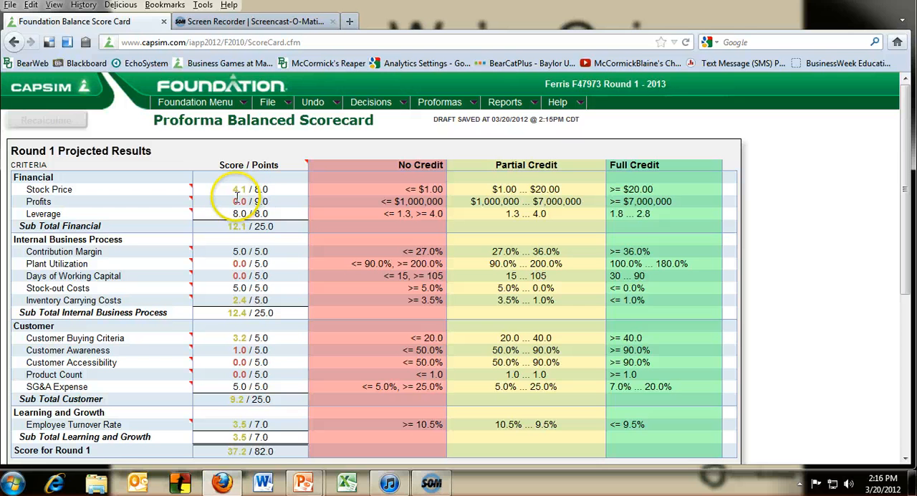
mouse_move(450, 106)
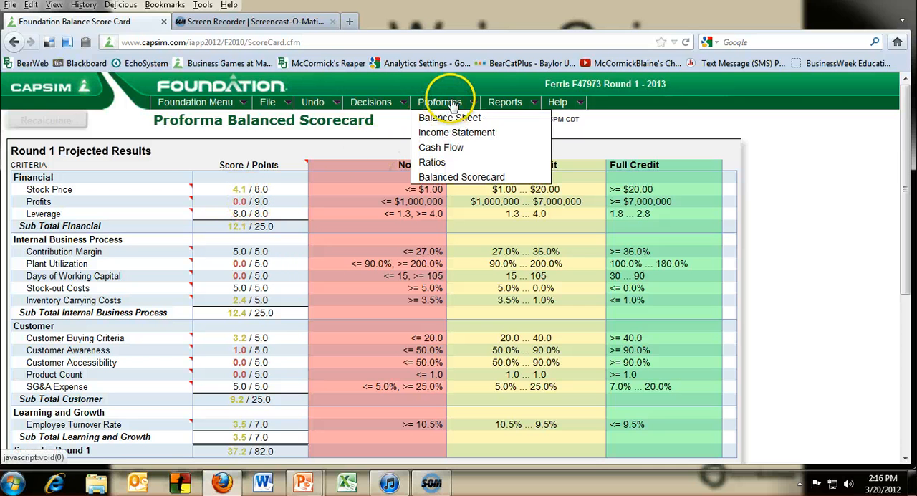
click(454, 133)
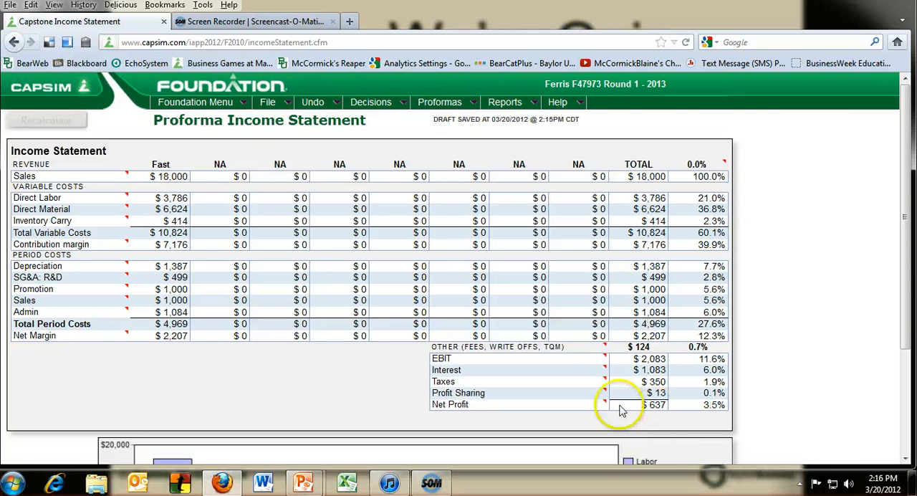
click(437, 103)
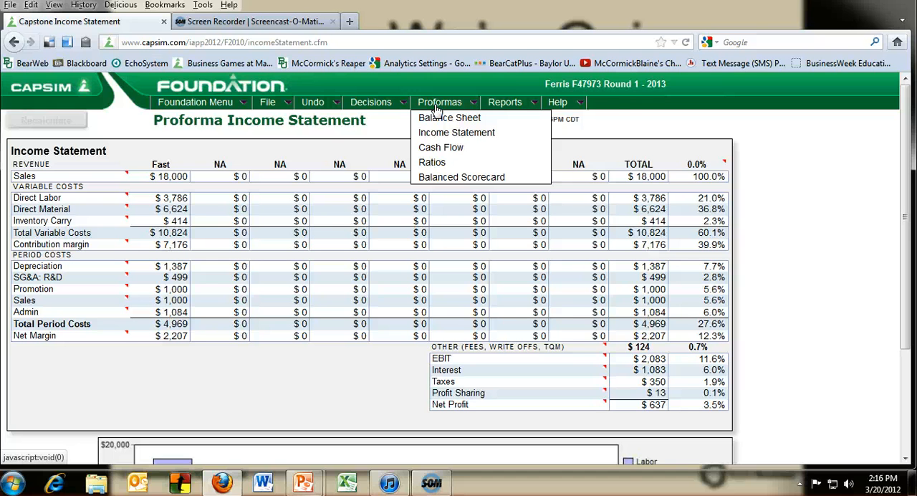
click(363, 146)
mouse_move(434, 99)
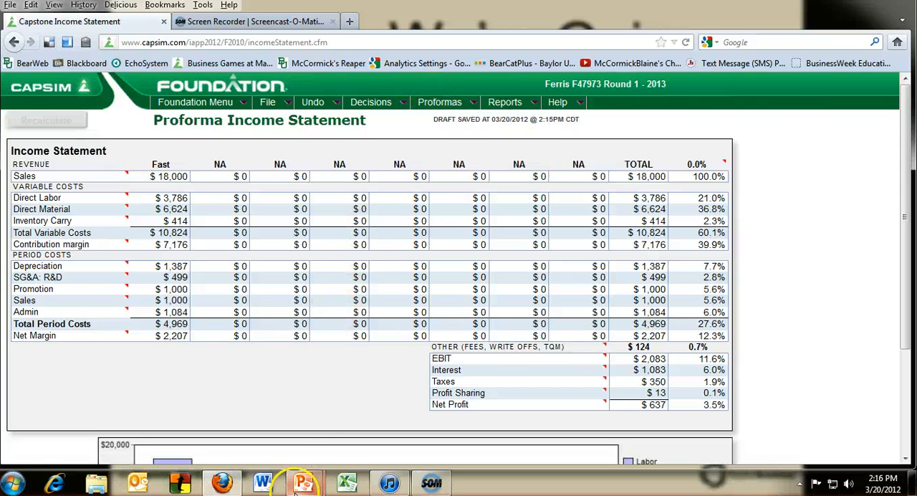
Switch to the running PowerPoint slide show with the "Where We're Going" slide.
mouse_move(308, 486)
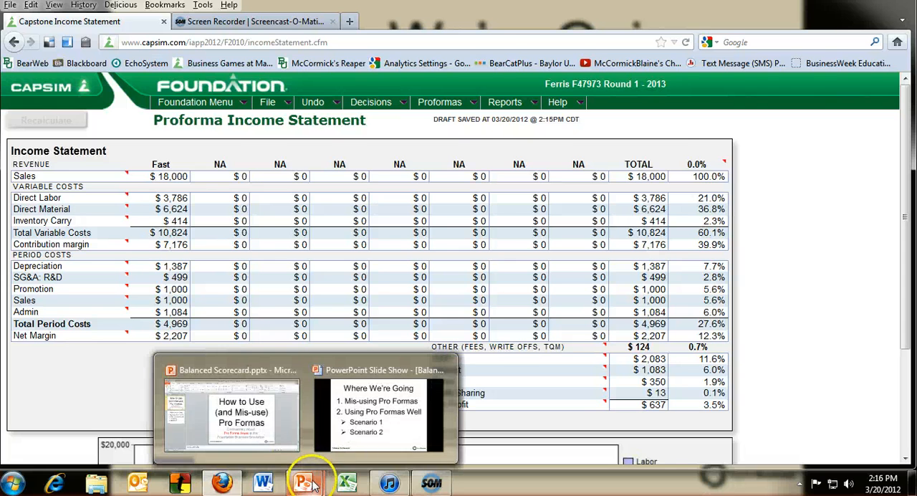
click(419, 424)
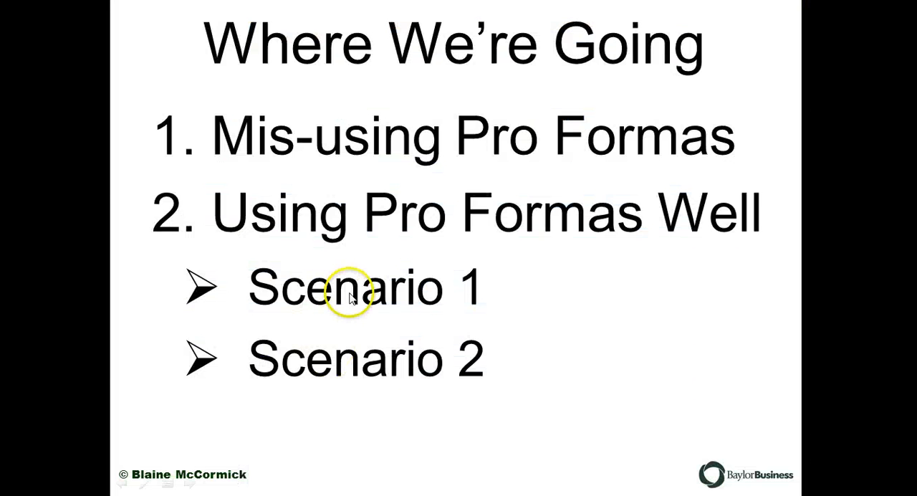